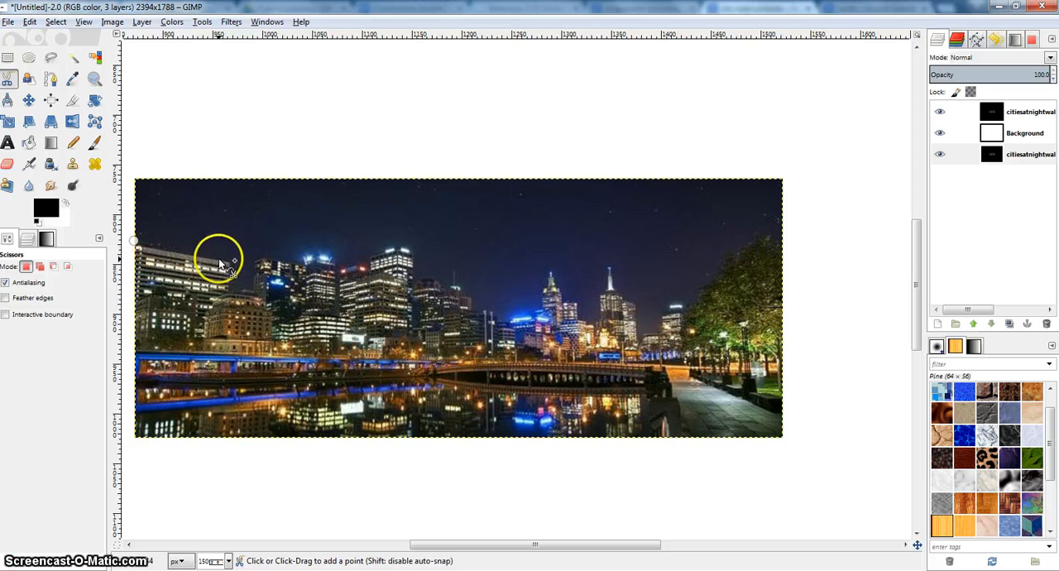
Step: Trace the skyline with Scissors from the photo's left edge over the office towers to the low buildings near the middle
{"action": "left_click", "coordinate": [225, 261]}
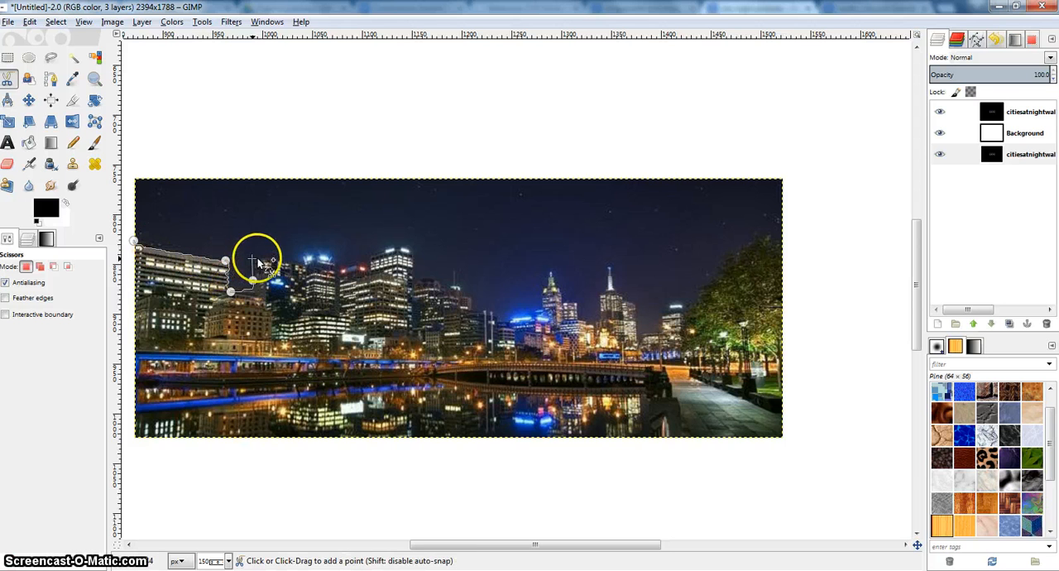
{"action": "left_click", "coordinate": [252, 259]}
{"action": "left_click", "coordinate": [306, 262]}
{"action": "left_click", "coordinate": [328, 255]}
{"action": "left_click", "coordinate": [336, 265]}
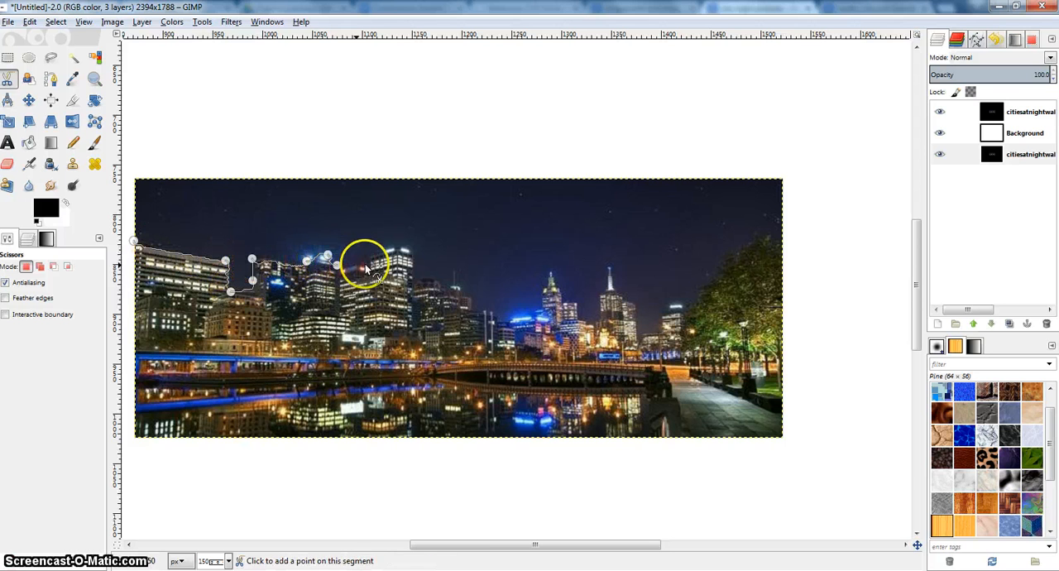
{"action": "left_click", "coordinate": [364, 260]}
{"action": "left_click", "coordinate": [373, 252]}
{"action": "left_click", "coordinate": [420, 274]}
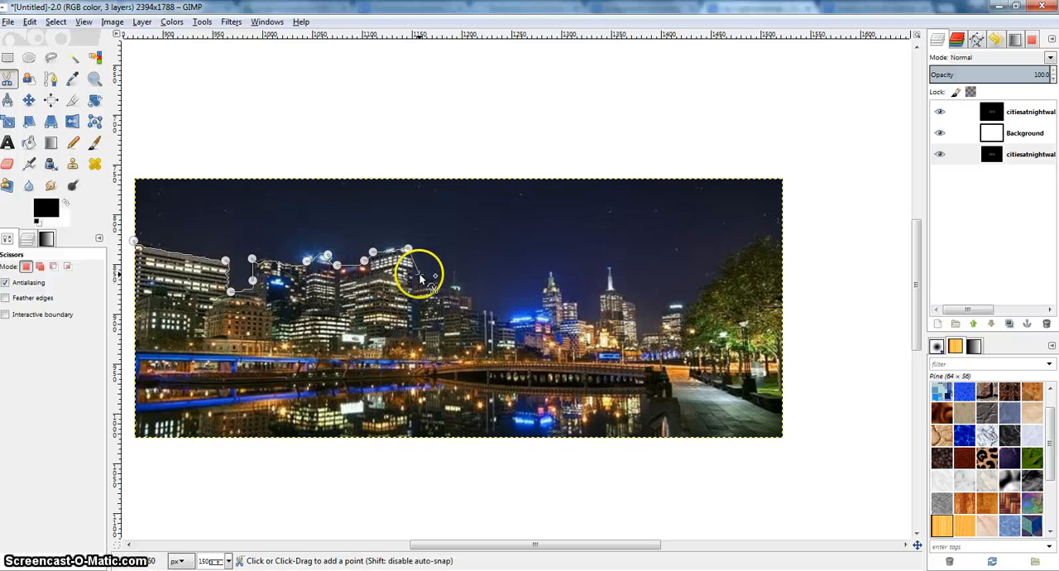
{"action": "left_click", "coordinate": [453, 276]}
{"action": "left_click", "coordinate": [471, 297]}
{"action": "left_click", "coordinate": [499, 317]}
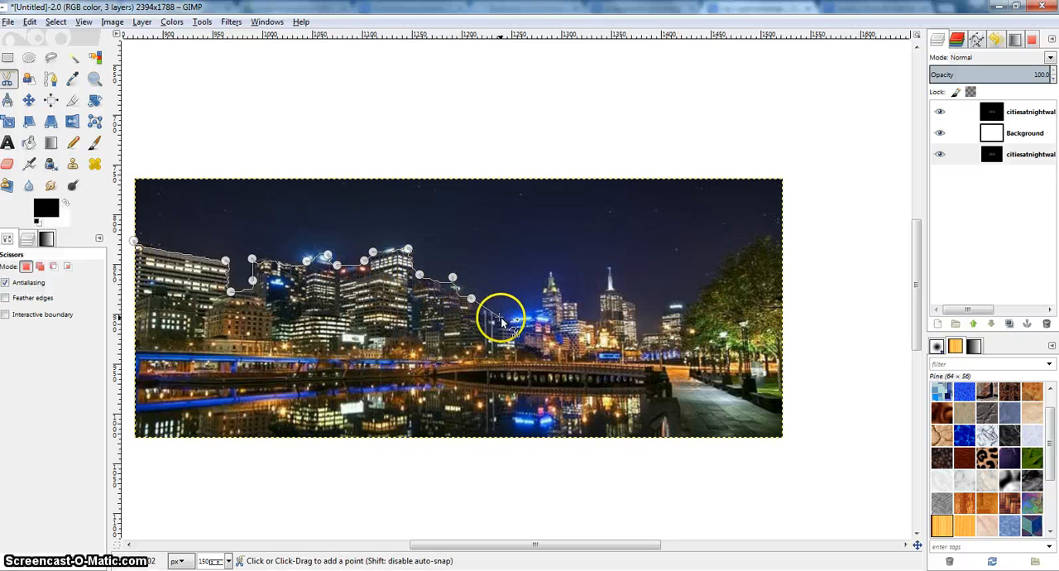
Step: Continue the Scissors outline over the two spired towers and the smaller buildings up to the edge of the trees
{"action": "left_click", "coordinate": [540, 312]}
{"action": "left_click", "coordinate": [542, 281]}
{"action": "left_click", "coordinate": [551, 272]}
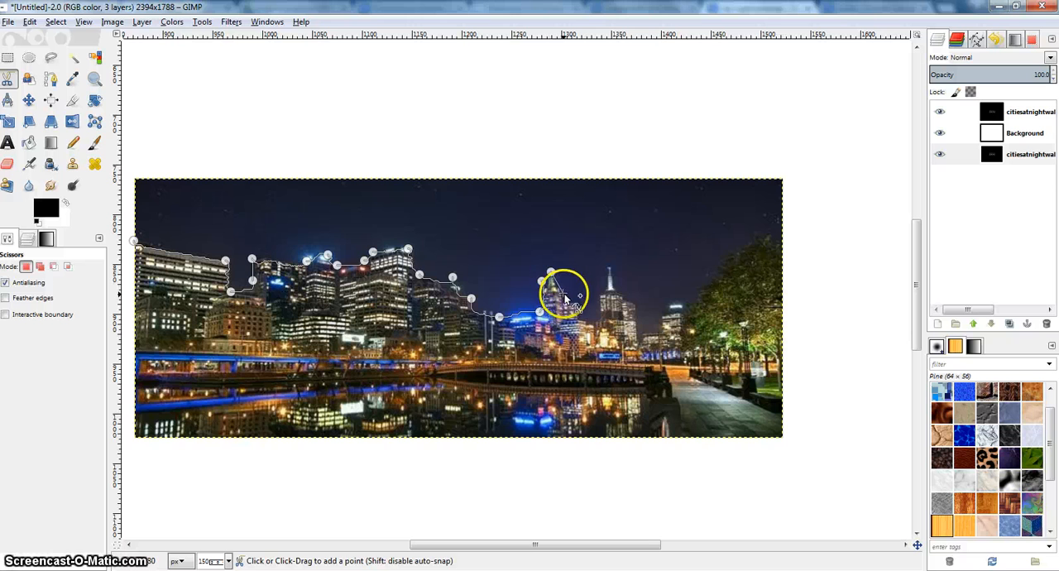
{"action": "left_click", "coordinate": [563, 294]}
{"action": "left_click", "coordinate": [581, 304]}
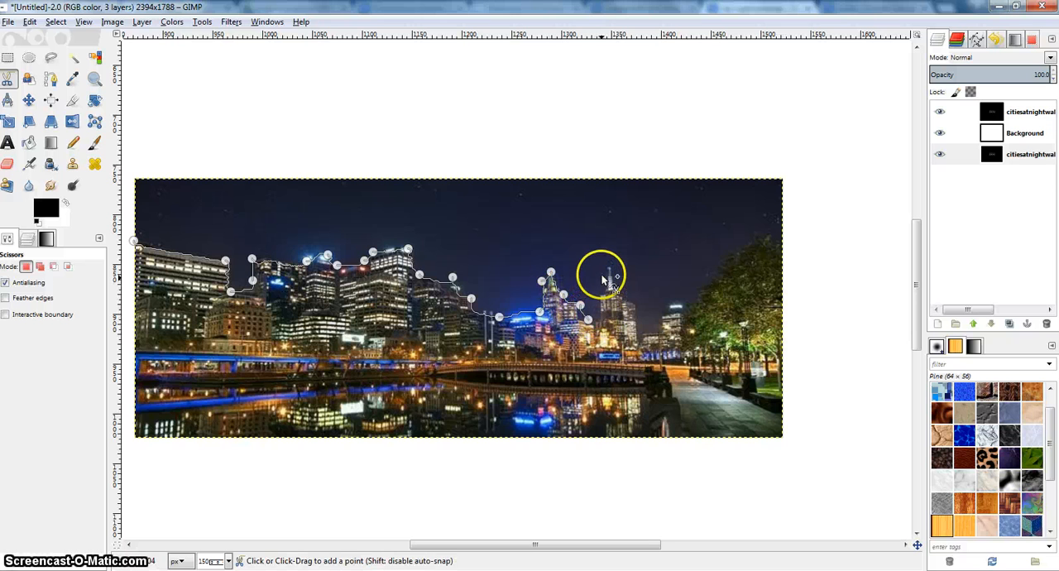
{"action": "left_click", "coordinate": [636, 308]}
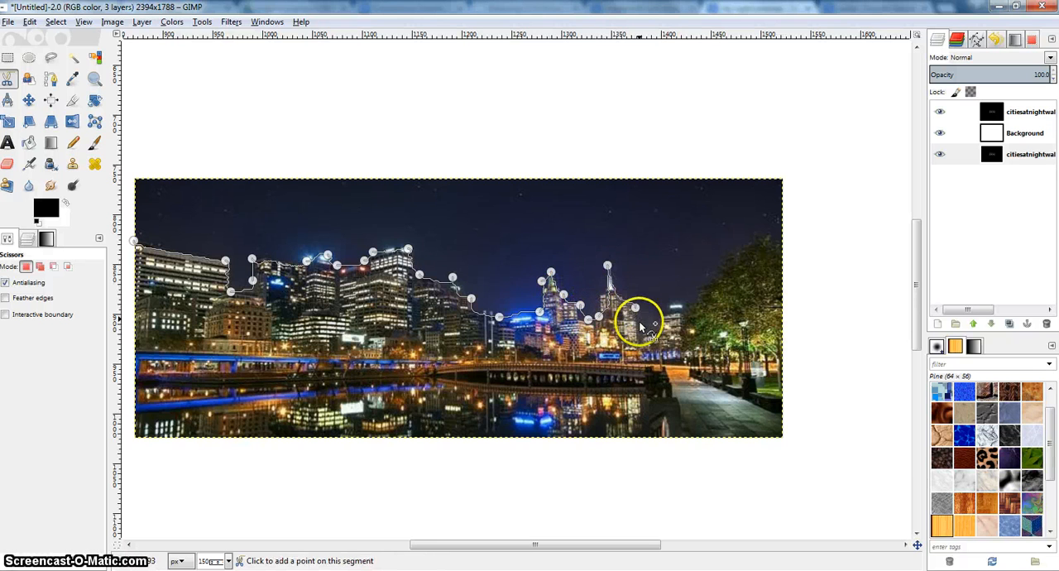
{"action": "left_click", "coordinate": [638, 333]}
{"action": "left_click", "coordinate": [662, 307]}
{"action": "left_click", "coordinate": [690, 300]}
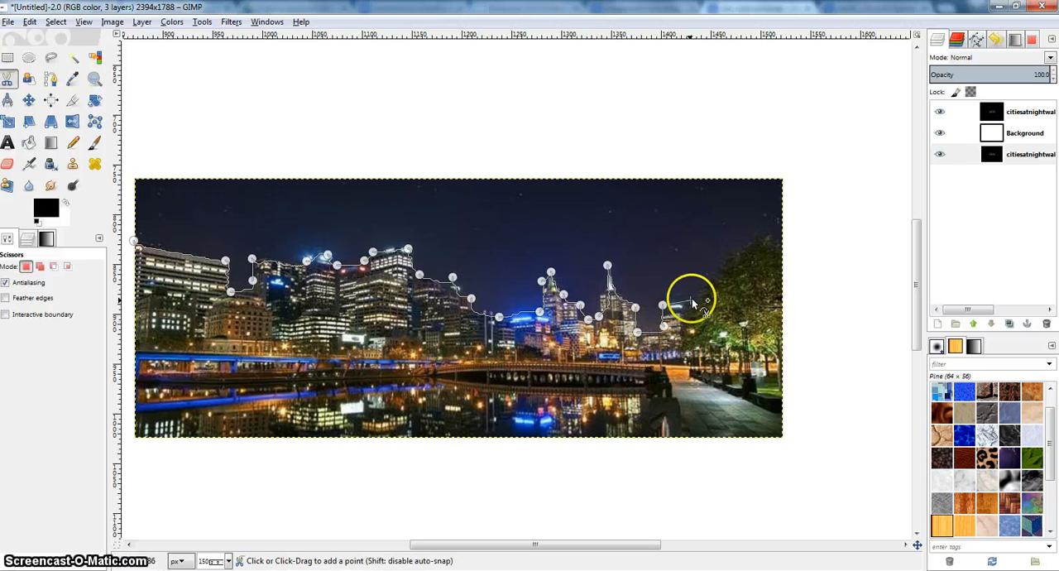
Step: Run the Scissors outline over the treetops and around the sky's upper corners, close it and convert it to a selection
{"action": "left_click", "coordinate": [739, 244]}
{"action": "left_click", "coordinate": [781, 243]}
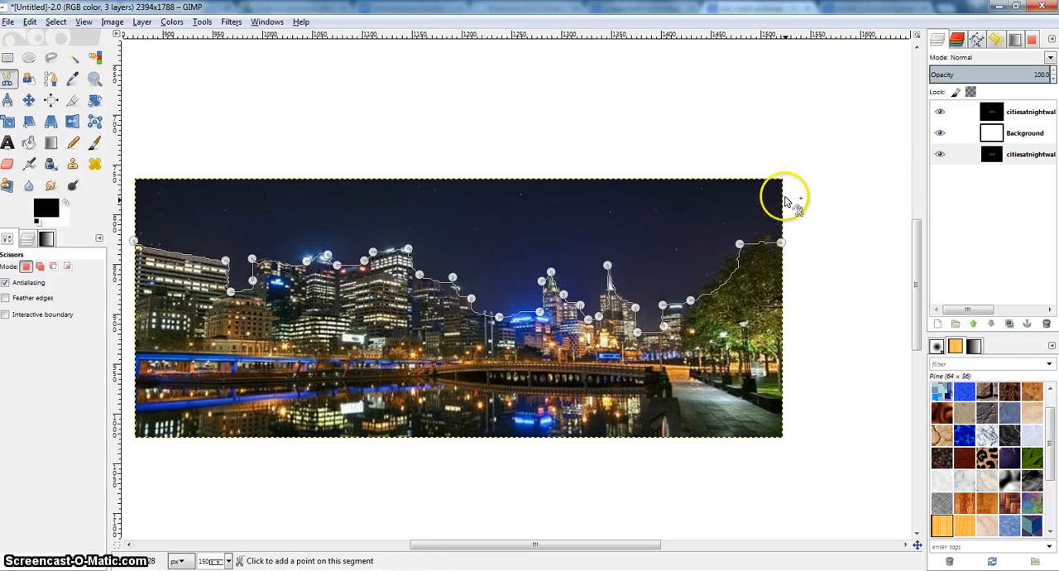
{"action": "left_click", "coordinate": [781, 177]}
{"action": "left_click", "coordinate": [138, 179]}
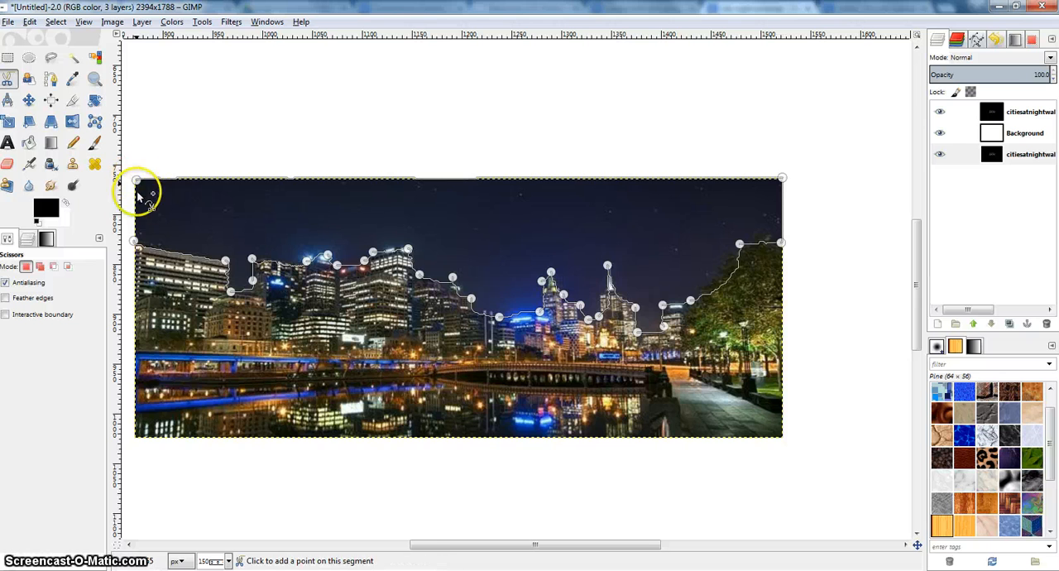
{"action": "left_click", "coordinate": [135, 243]}
{"action": "left_click", "coordinate": [639, 219]}
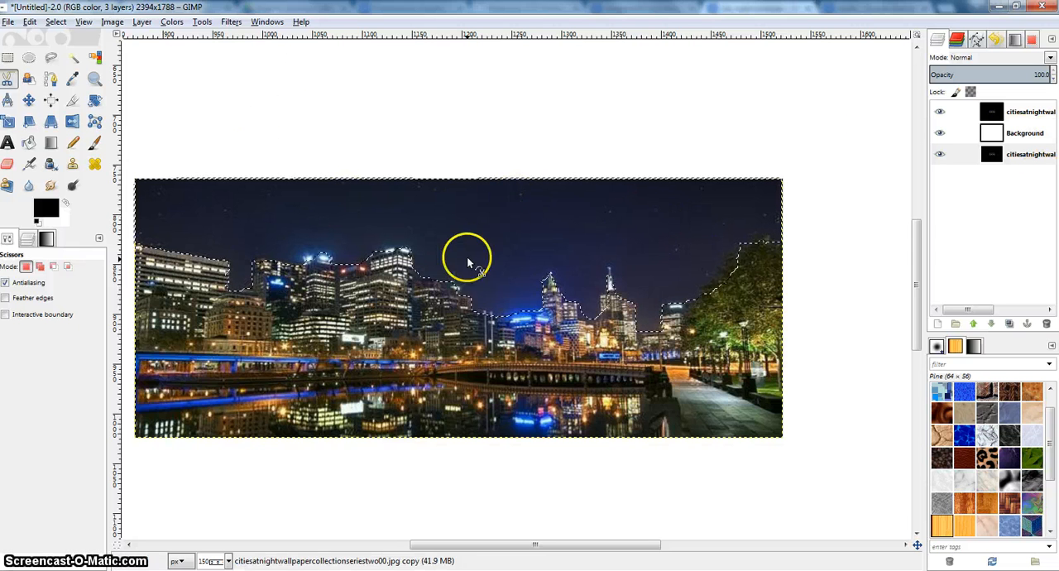
{"action": "left_click", "coordinate": [171, 21]}
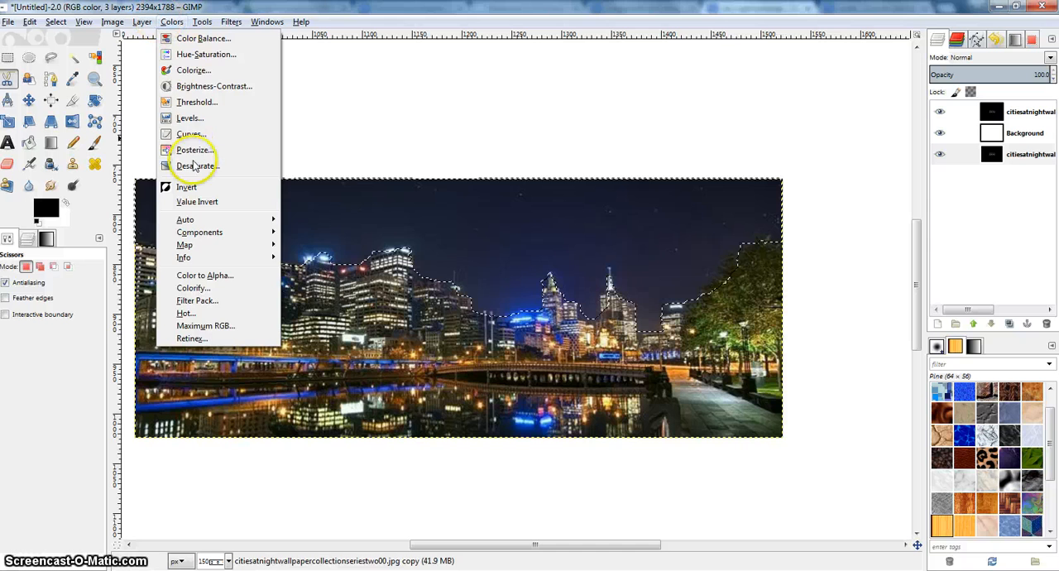
{"action": "left_click", "coordinate": [202, 160]}
{"action": "left_click", "coordinate": [120, 198]}
Step: Switch to the top city layer and desaturate its selected sky, with the shade of gray based on Average
{"action": "left_click", "coordinate": [1026, 111]}
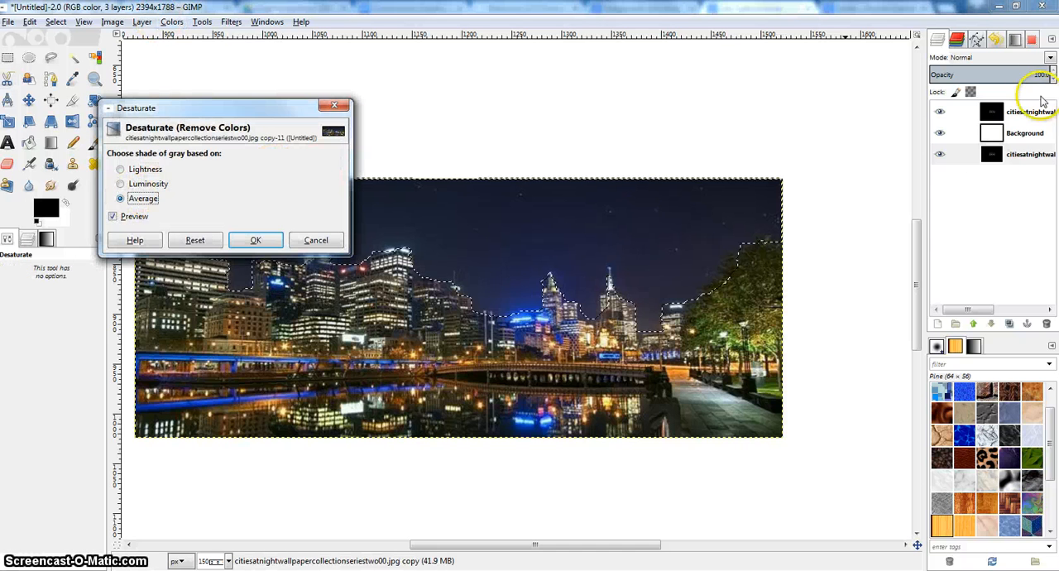
{"action": "left_click", "coordinate": [334, 107]}
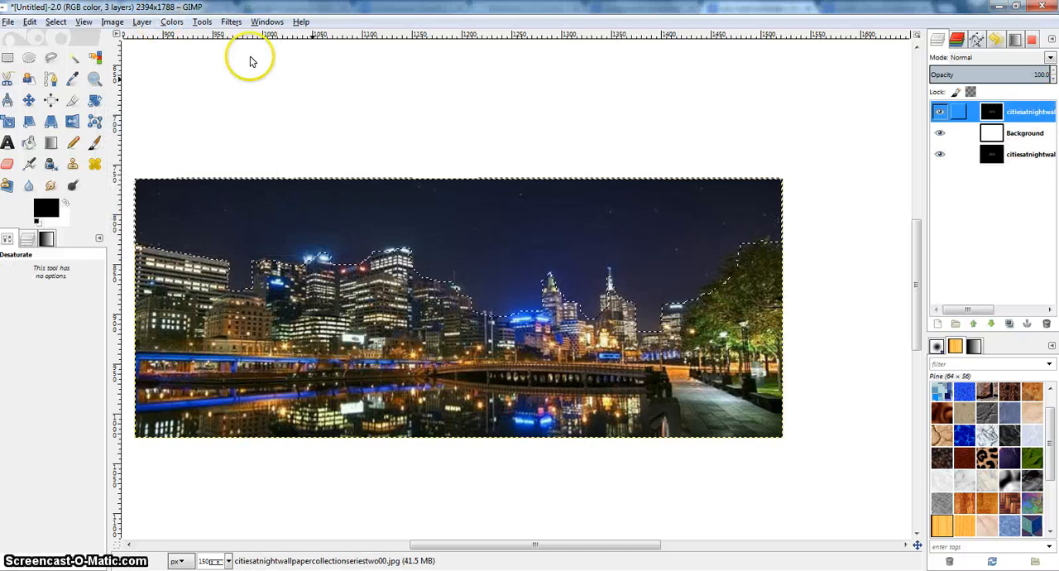
{"action": "left_click", "coordinate": [171, 21]}
{"action": "left_click", "coordinate": [192, 165]}
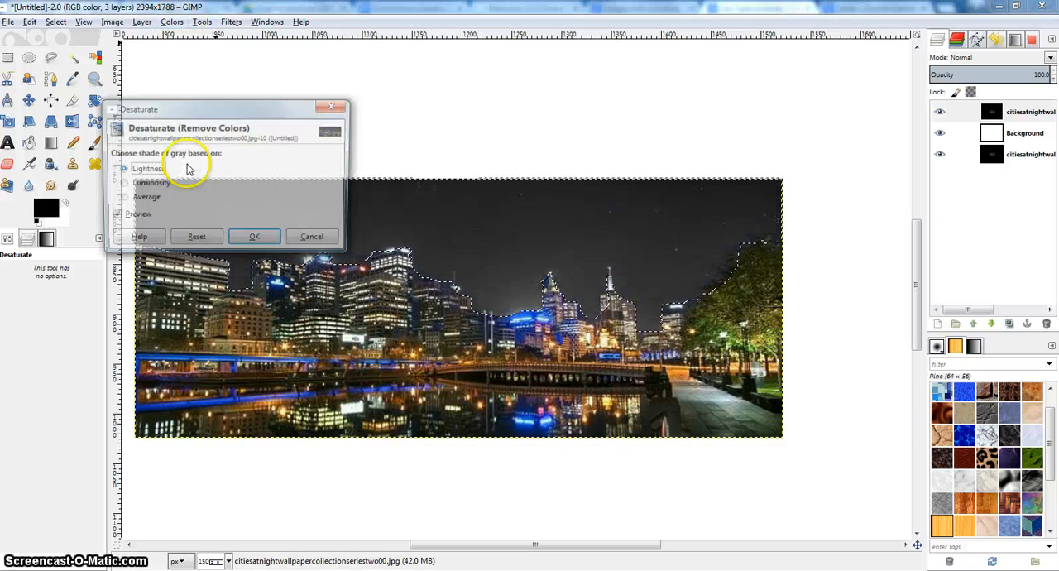
{"action": "left_click", "coordinate": [120, 199]}
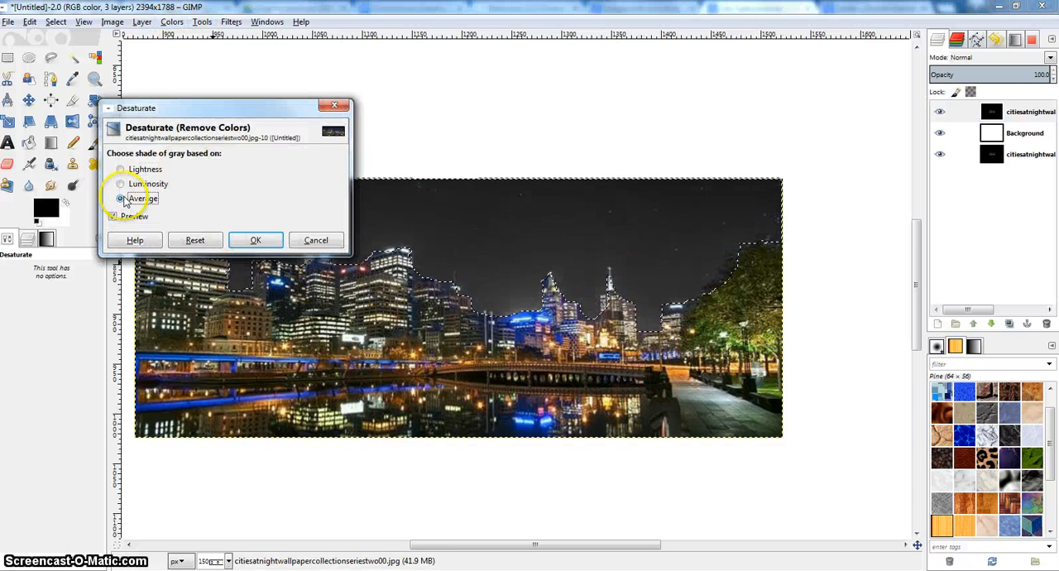
{"action": "left_click", "coordinate": [255, 240]}
Step: Clear the selection around the desaturated sky
{"action": "right_click", "coordinate": [703, 222]}
{"action": "mouse_move", "coordinate": [745, 260]}
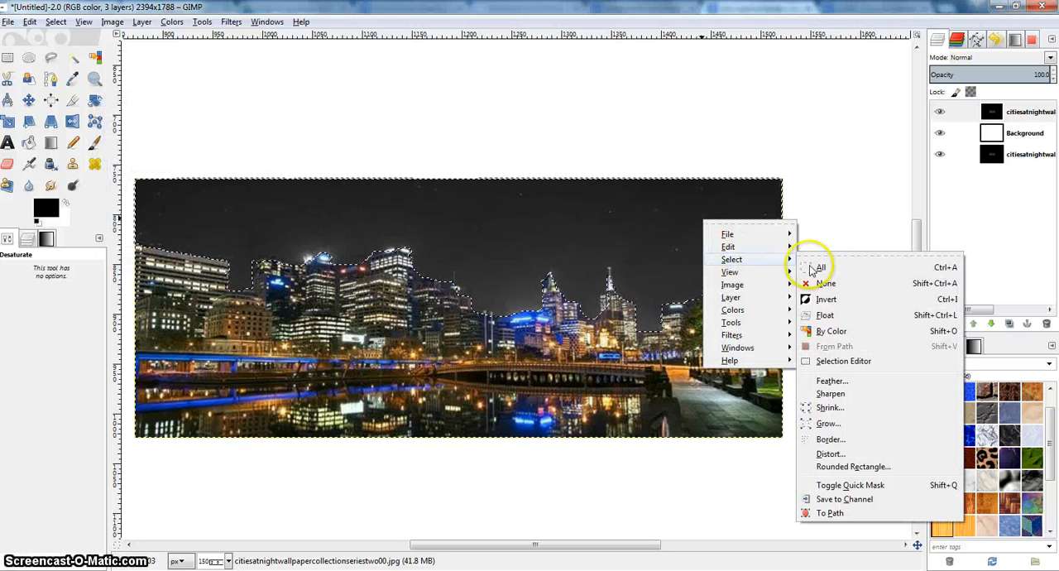
{"action": "left_click", "coordinate": [828, 279]}
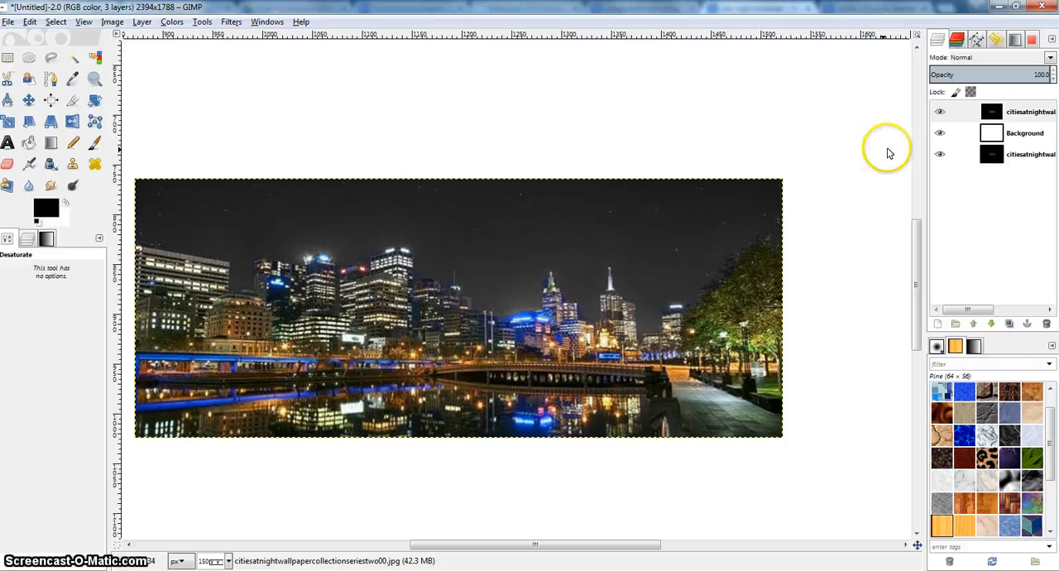
Step: Make the top city layer active and hide the bottom city layer
{"action": "left_click", "coordinate": [995, 120]}
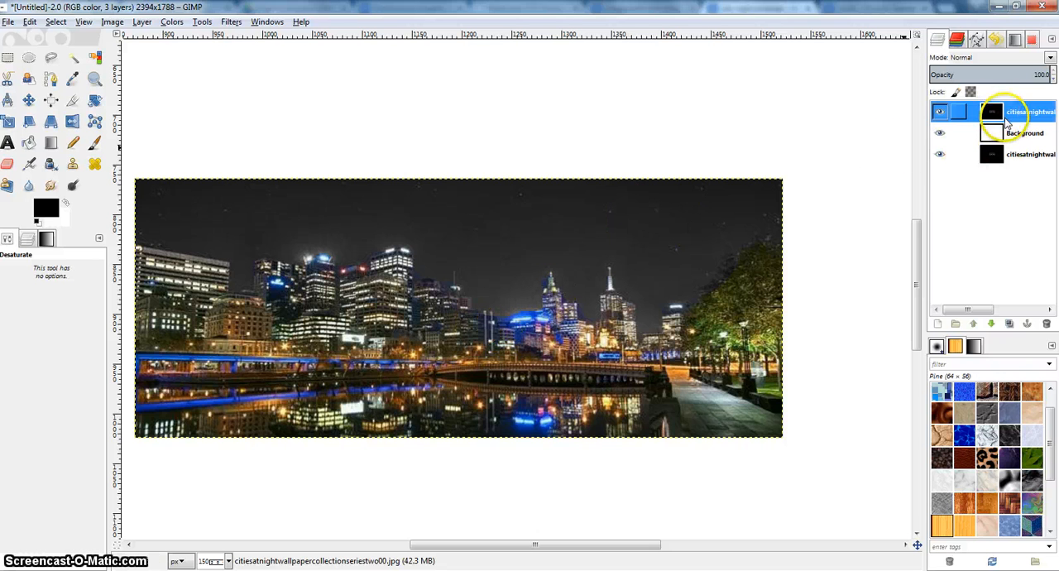
{"action": "left_click", "coordinate": [941, 133]}
{"action": "left_click", "coordinate": [941, 132]}
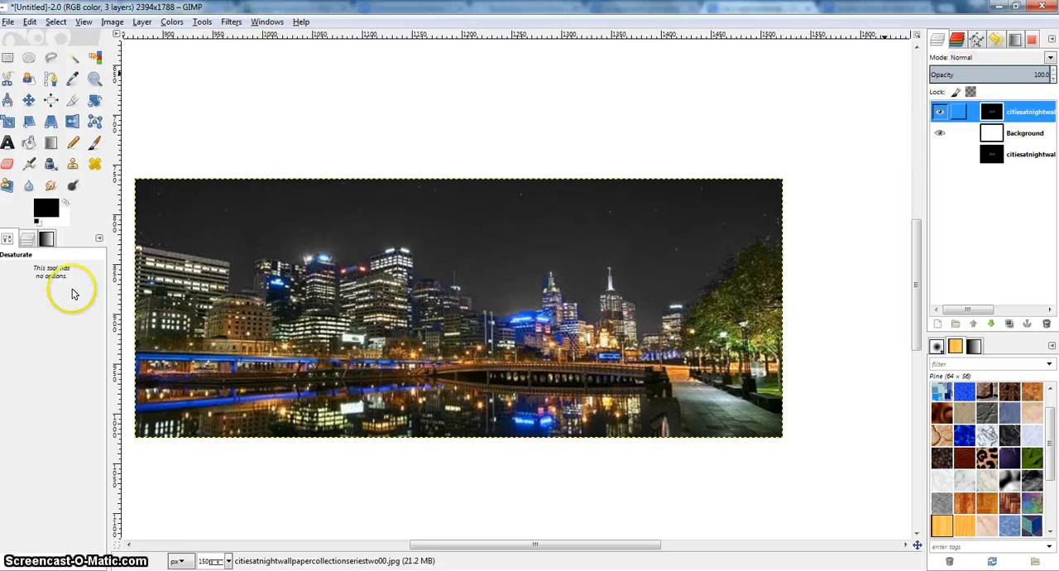
Step: Darken the top city layer with Curves by pulling the upper part of the Value curve well below the diagonal
{"action": "left_click", "coordinate": [199, 22]}
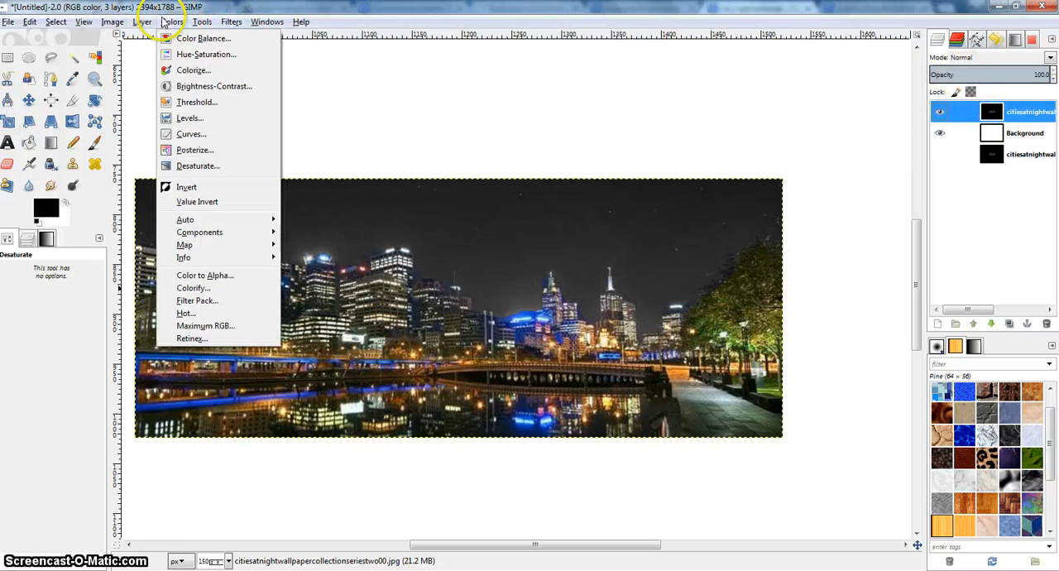
{"action": "left_click", "coordinate": [205, 139]}
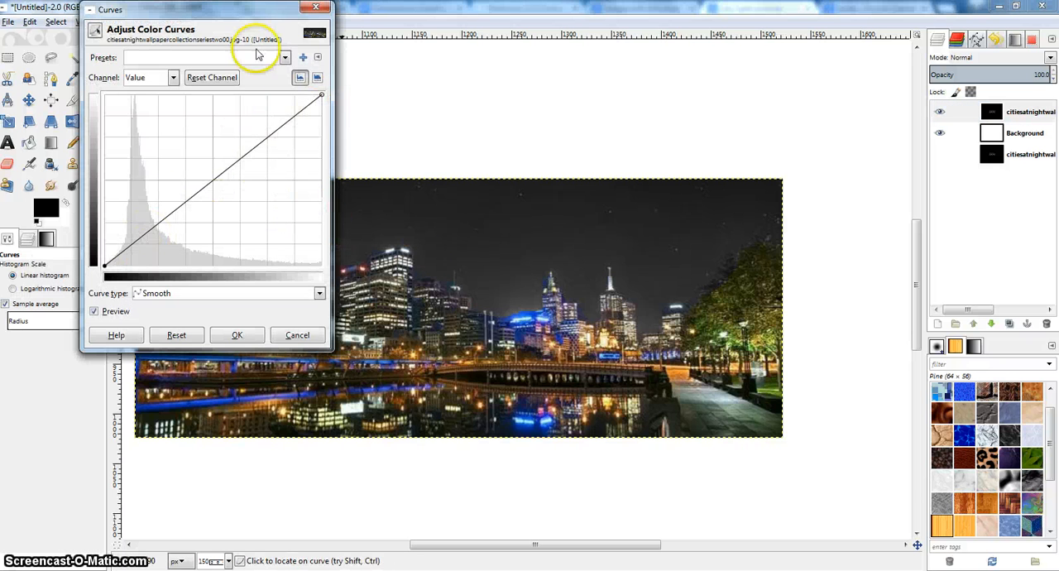
{"action": "left_click_drag", "start_coordinate": [254, 15], "coordinate": [153, 68]}
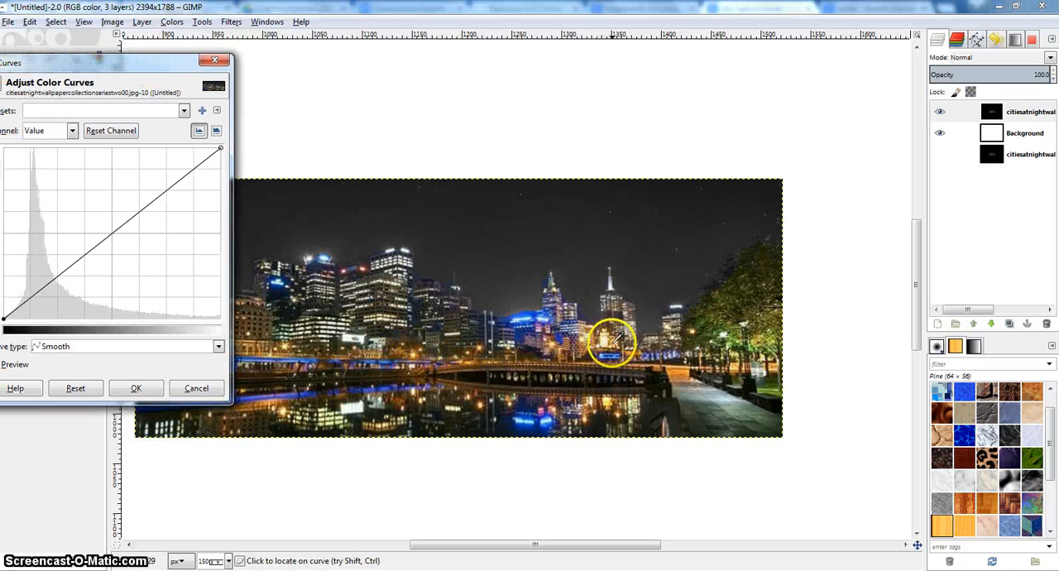
{"action": "left_click_drag", "start_coordinate": [156, 199], "coordinate": [175, 250]}
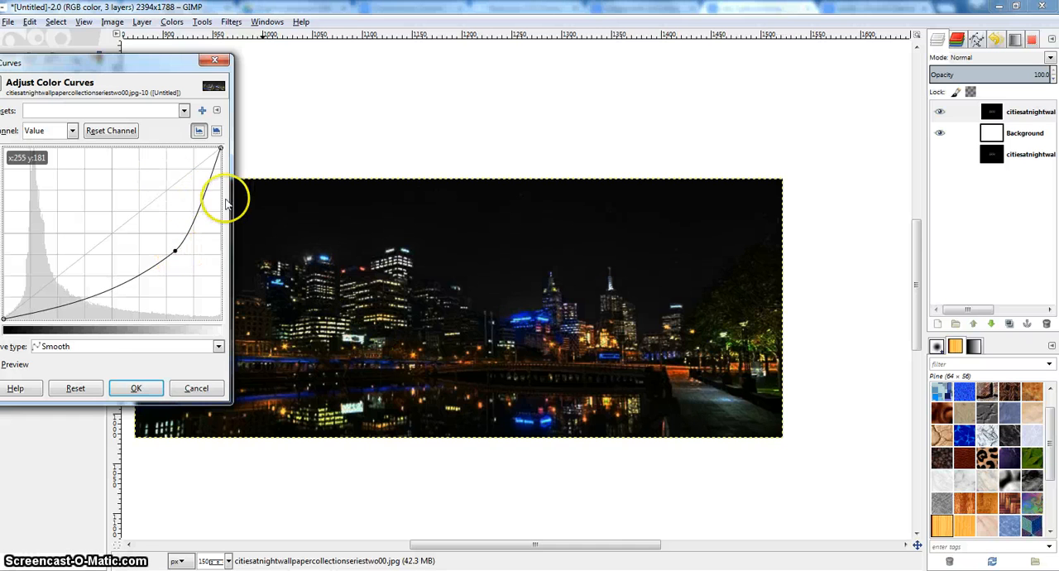
{"action": "mouse_move", "coordinate": [205, 193]}
{"action": "left_mouse_down"}
{"action": "mouse_move", "coordinate": [212, 211]}
{"action": "mouse_move", "coordinate": [191, 194]}
{"action": "left_mouse_up"}
{"action": "left_click_drag", "start_coordinate": [155, 162], "coordinate": [154, 162]}
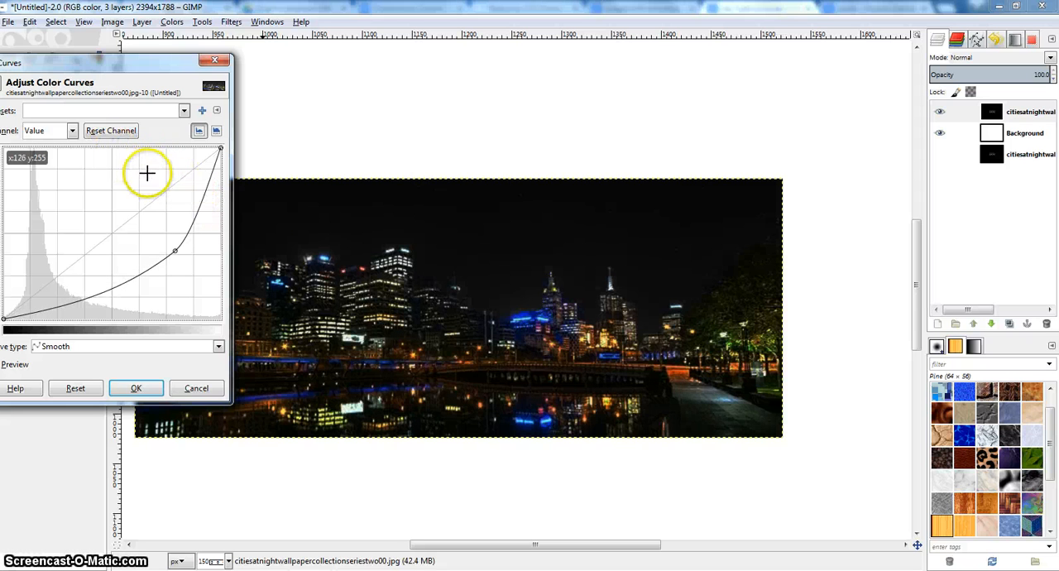
Step: Reshape the Value curve with points at about x 227, y 171 and x 168, y 88, plus a low point in the shadows
{"action": "left_click_drag", "start_coordinate": [205, 197], "coordinate": [183, 168]}
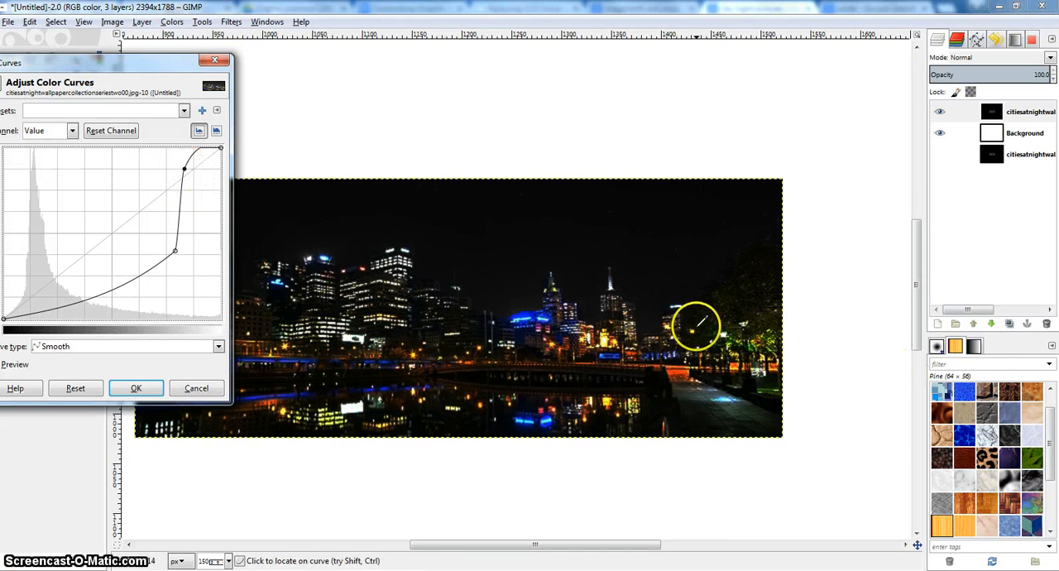
{"action": "left_click_drag", "start_coordinate": [188, 170], "coordinate": [212, 221]}
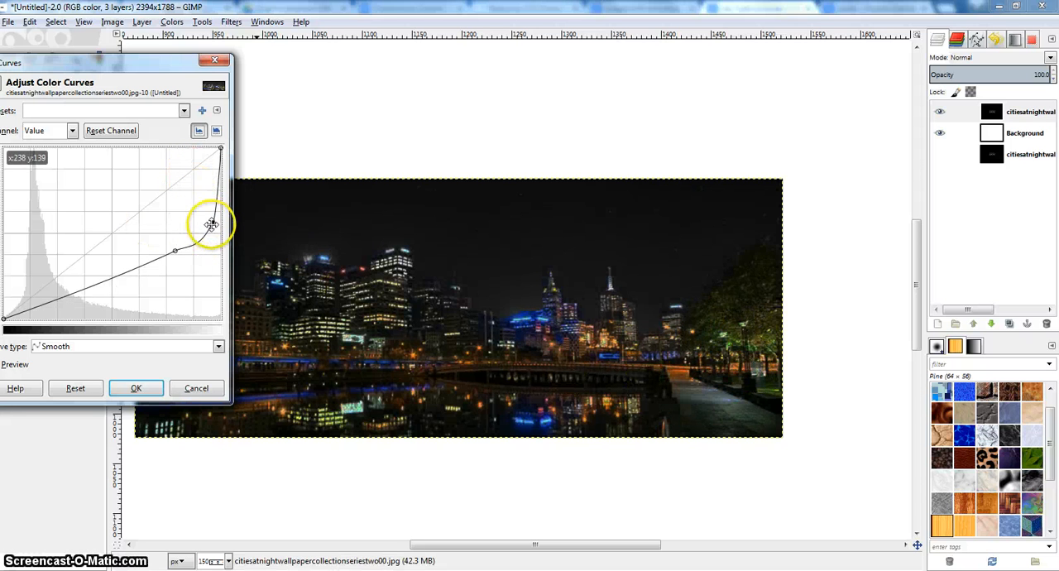
{"action": "left_click_drag", "start_coordinate": [213, 222], "coordinate": [196, 203]}
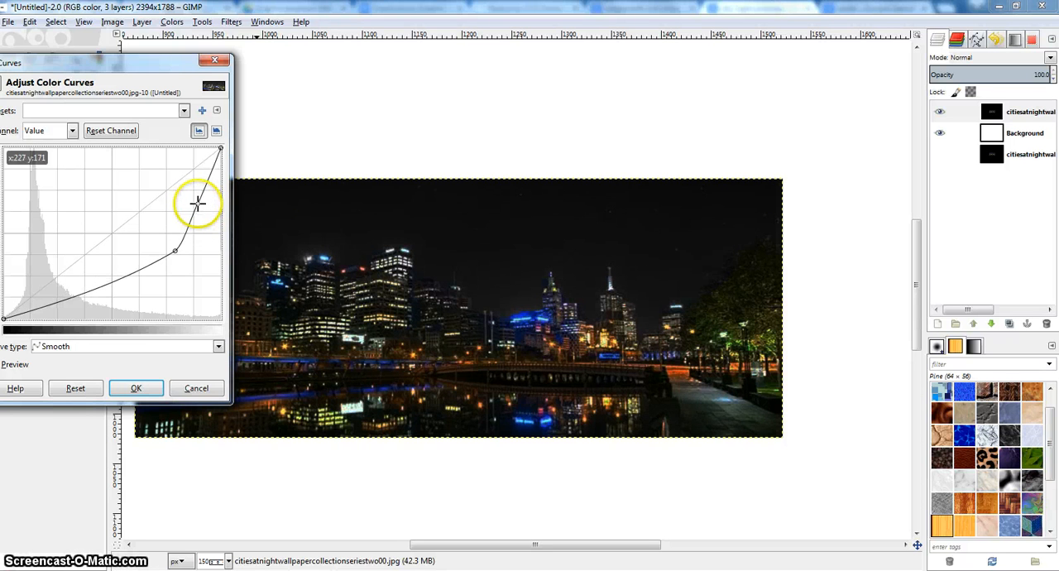
{"action": "left_click_drag", "start_coordinate": [174, 250], "coordinate": [150, 260]}
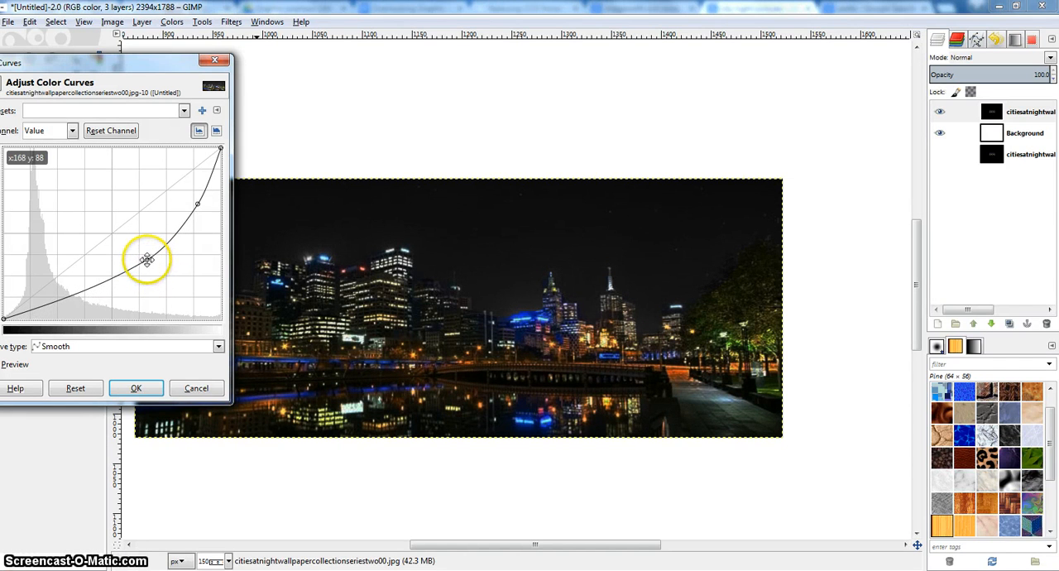
{"action": "mouse_move", "coordinate": [64, 296]}
{"action": "left_mouse_down"}
{"action": "mouse_move", "coordinate": [47, 276]}
{"action": "mouse_move", "coordinate": [62, 302]}
{"action": "mouse_move", "coordinate": [47, 278]}
{"action": "mouse_move", "coordinate": [59, 300]}
{"action": "mouse_move", "coordinate": [84, 295]}
{"action": "left_mouse_up"}
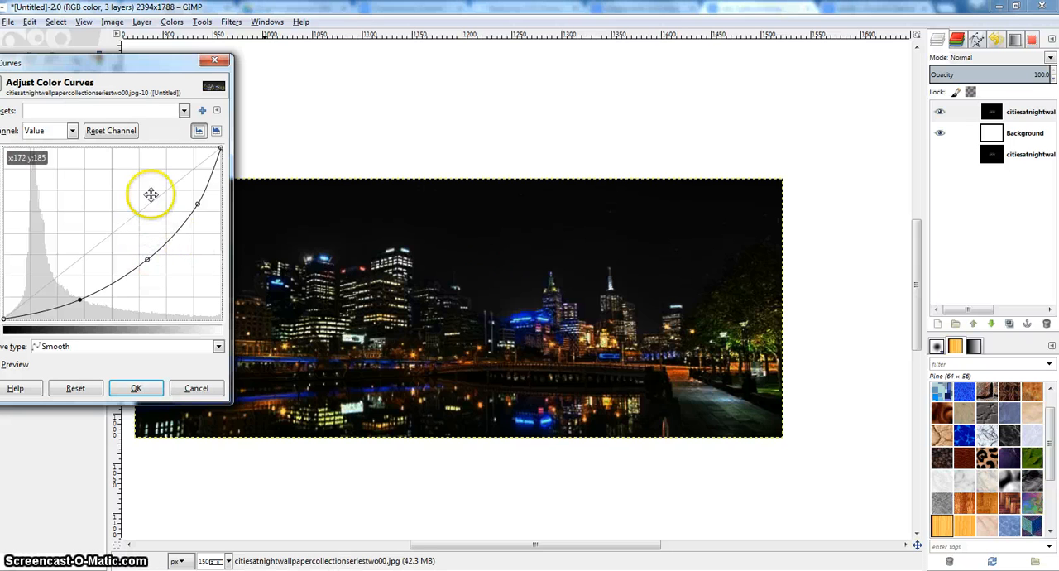
Step: Switch Curves to the Red channel and bend its curve down to a point at about x 147, y 114
{"action": "left_click", "coordinate": [73, 132]}
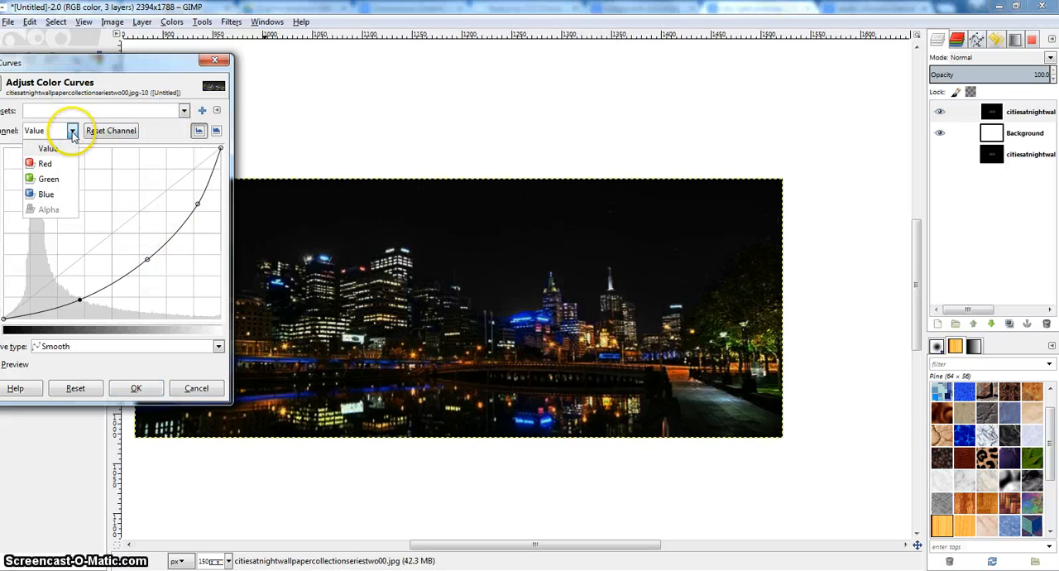
{"action": "left_click", "coordinate": [37, 164]}
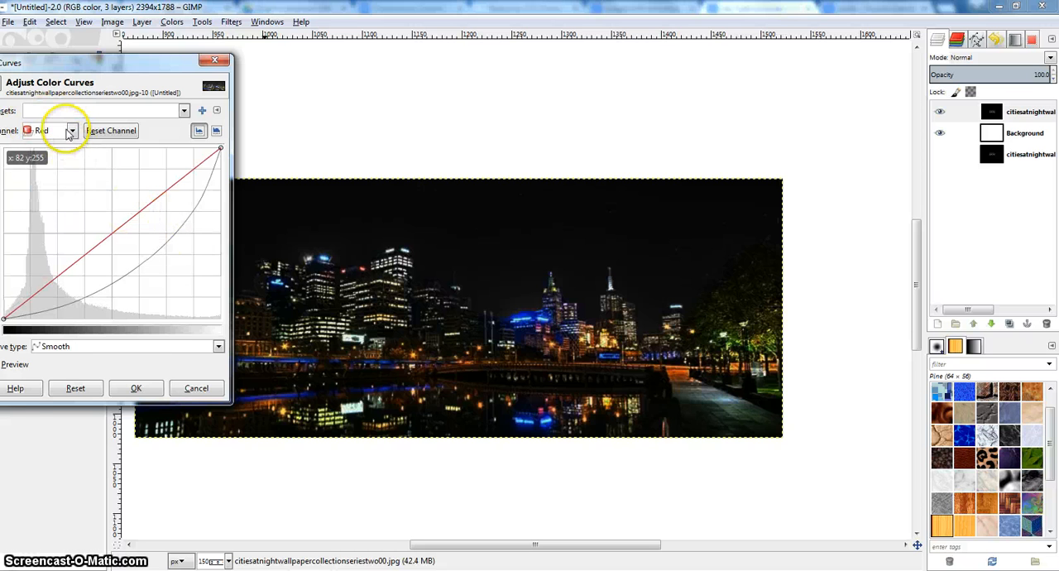
{"action": "left_click_drag", "start_coordinate": [73, 66], "coordinate": [136, 66]}
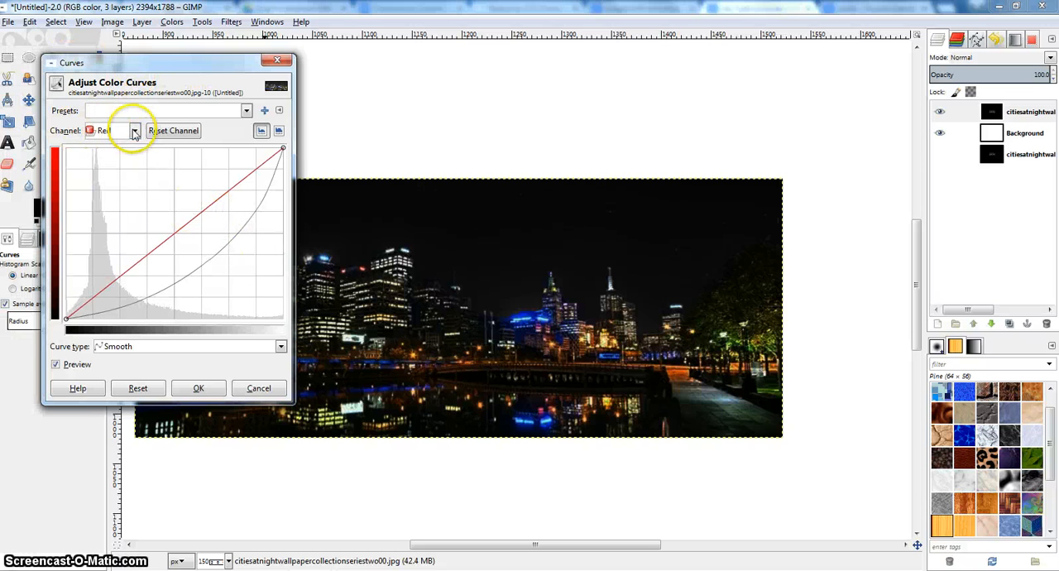
{"action": "left_click", "coordinate": [120, 131]}
{"action": "left_click", "coordinate": [116, 164]}
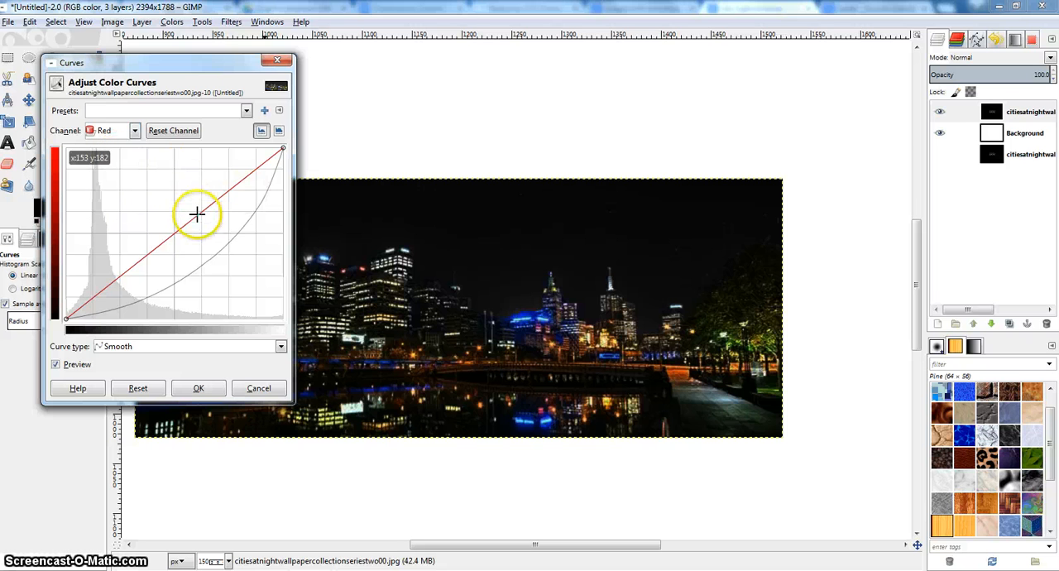
{"action": "left_click_drag", "start_coordinate": [197, 215], "coordinate": [245, 293]}
{"action": "left_click_drag", "start_coordinate": [198, 254], "coordinate": [191, 241]}
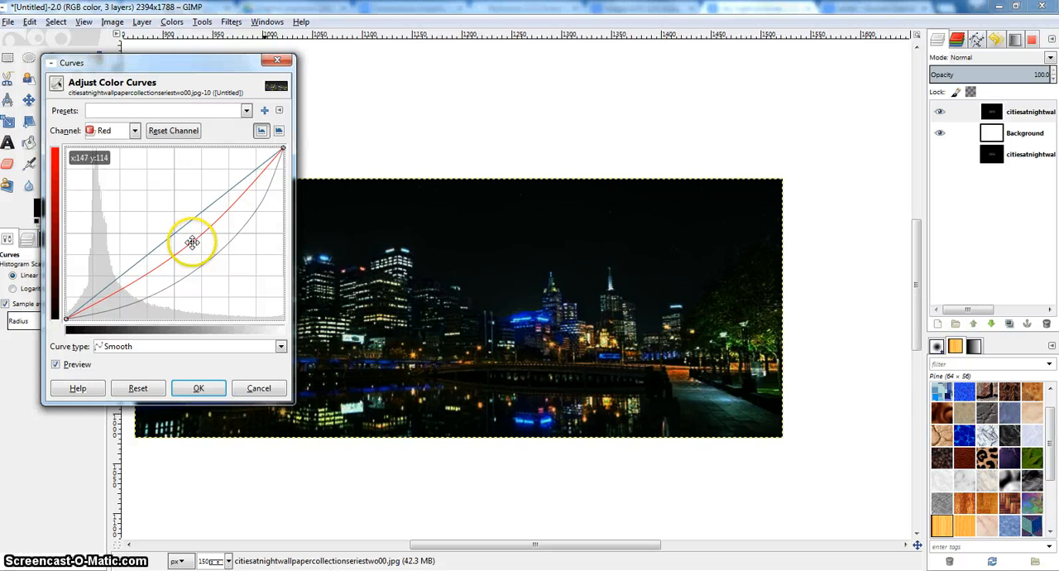
Step: Switch Curves to the Green channel and bend the middle of its curve slightly below the diagonal
{"action": "left_click", "coordinate": [134, 131]}
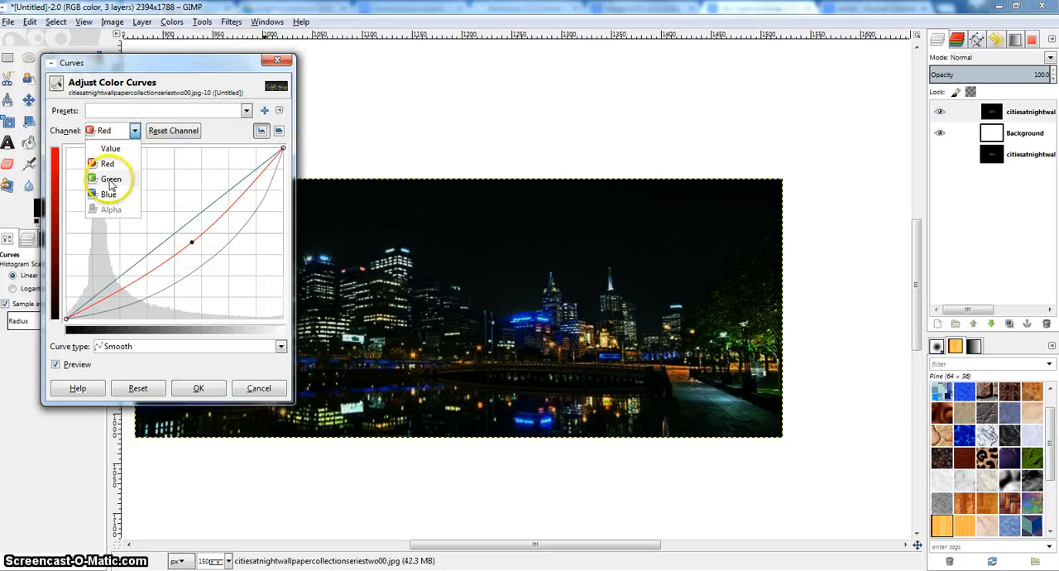
{"action": "left_click", "coordinate": [111, 179]}
{"action": "mouse_move", "coordinate": [170, 226]}
{"action": "left_mouse_down"}
{"action": "mouse_move", "coordinate": [149, 201]}
{"action": "mouse_move", "coordinate": [196, 251]}
{"action": "mouse_move", "coordinate": [179, 237]}
{"action": "left_mouse_up"}
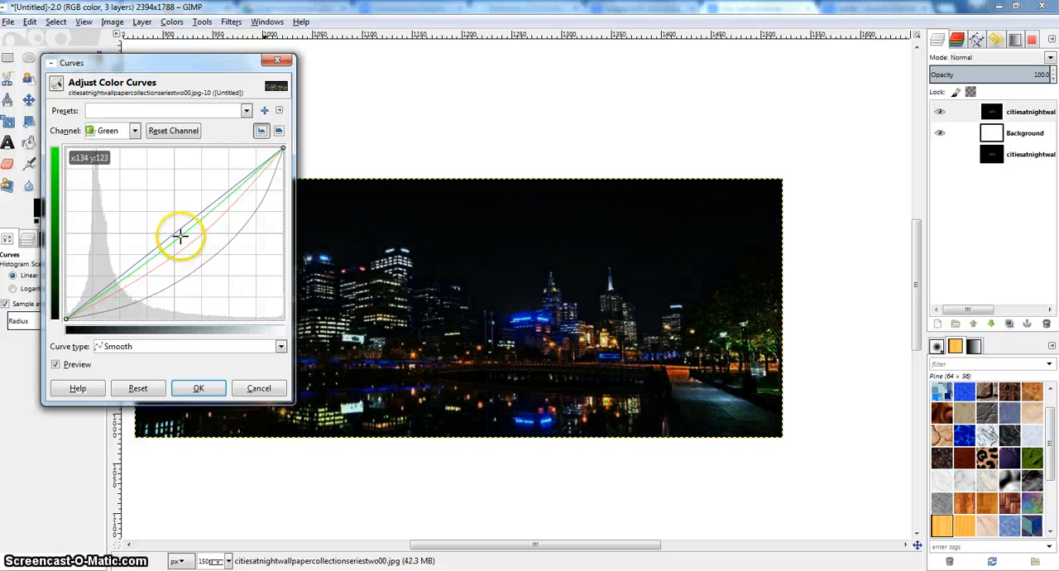
Step: Switch Curves to the Blue channel and pull the middle of its curve well above the diagonal
{"action": "left_click", "coordinate": [132, 130]}
{"action": "left_click", "coordinate": [105, 189]}
{"action": "left_click_drag", "start_coordinate": [170, 225], "coordinate": [157, 215]}
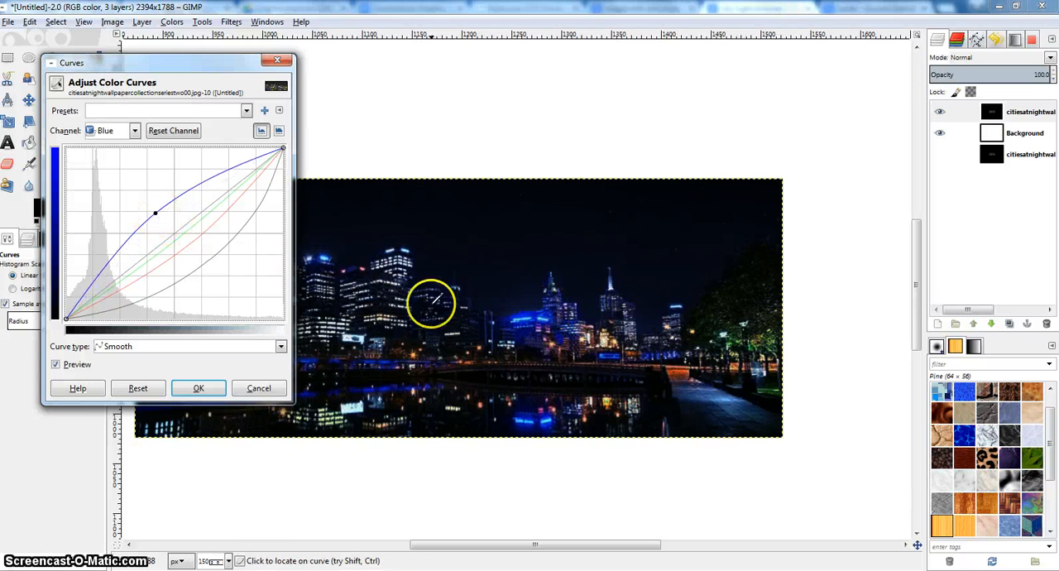
Step: Raise the Green curve's point to about x 115, y 155, move the Red curve's point slightly lower, and apply Curves
{"action": "left_click", "coordinate": [112, 178]}
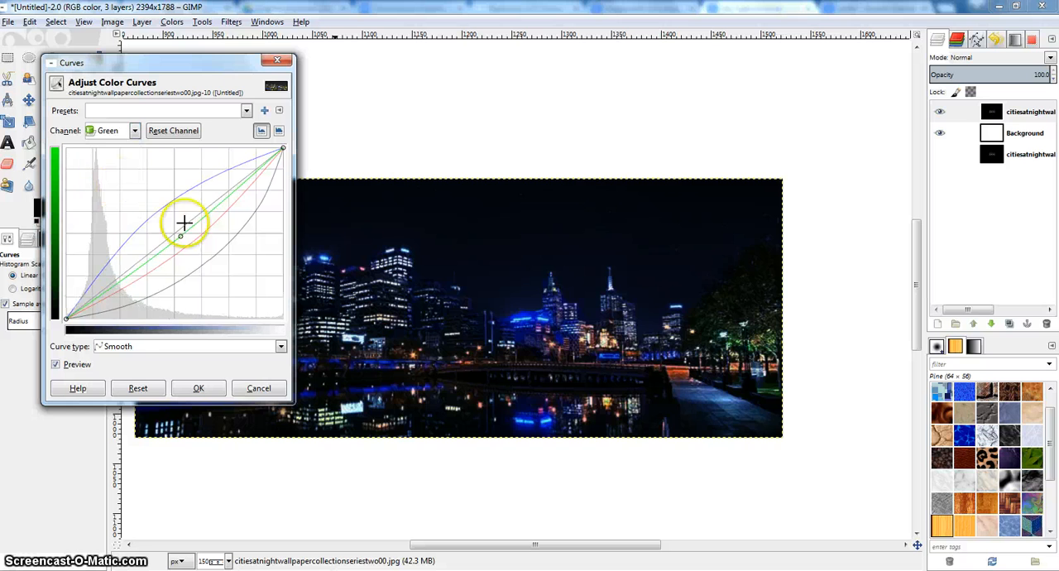
{"action": "left_click_drag", "start_coordinate": [180, 235], "coordinate": [161, 216]}
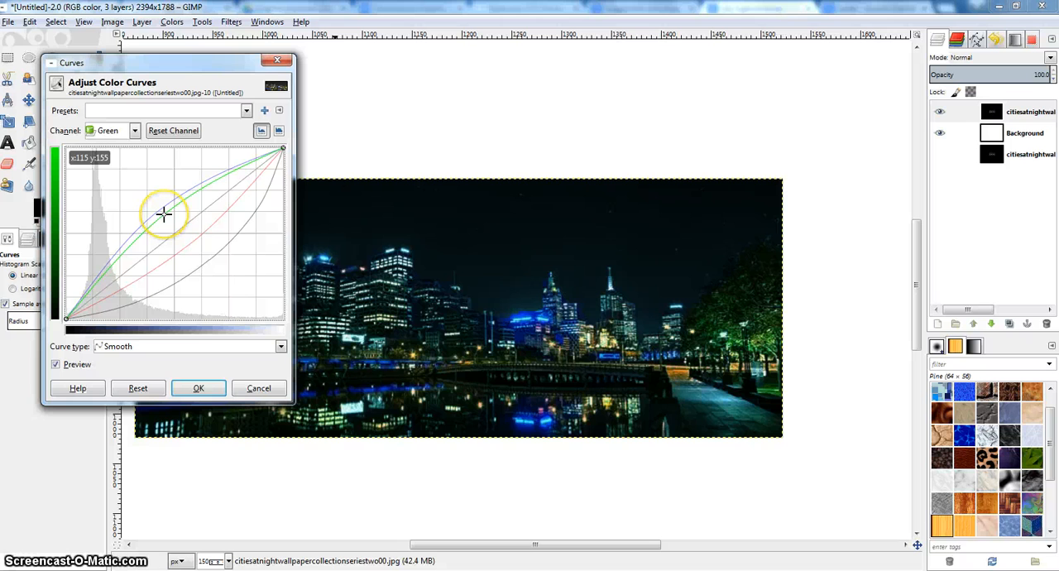
{"action": "left_click", "coordinate": [134, 132]}
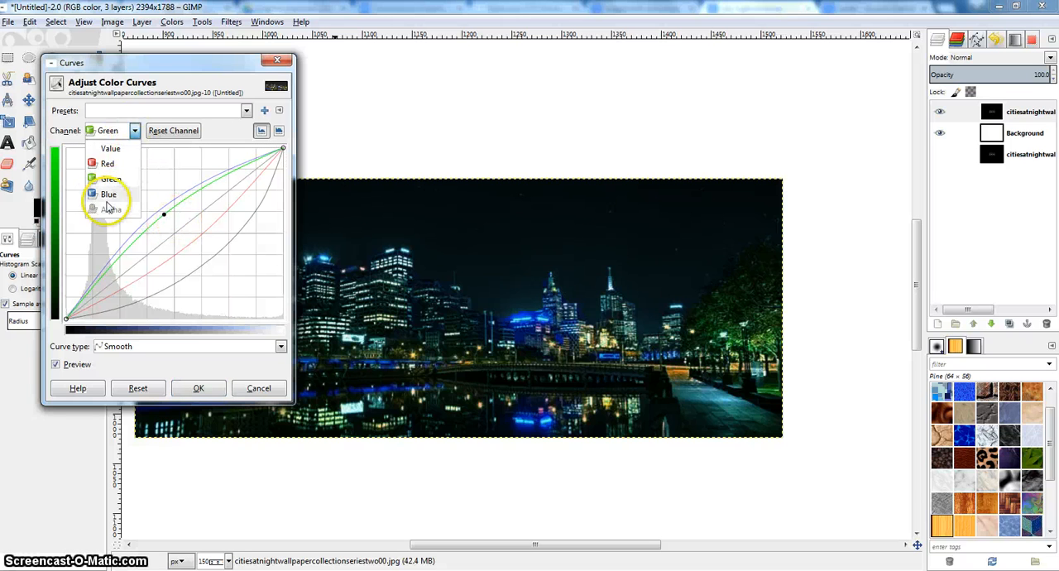
{"action": "left_click", "coordinate": [107, 163]}
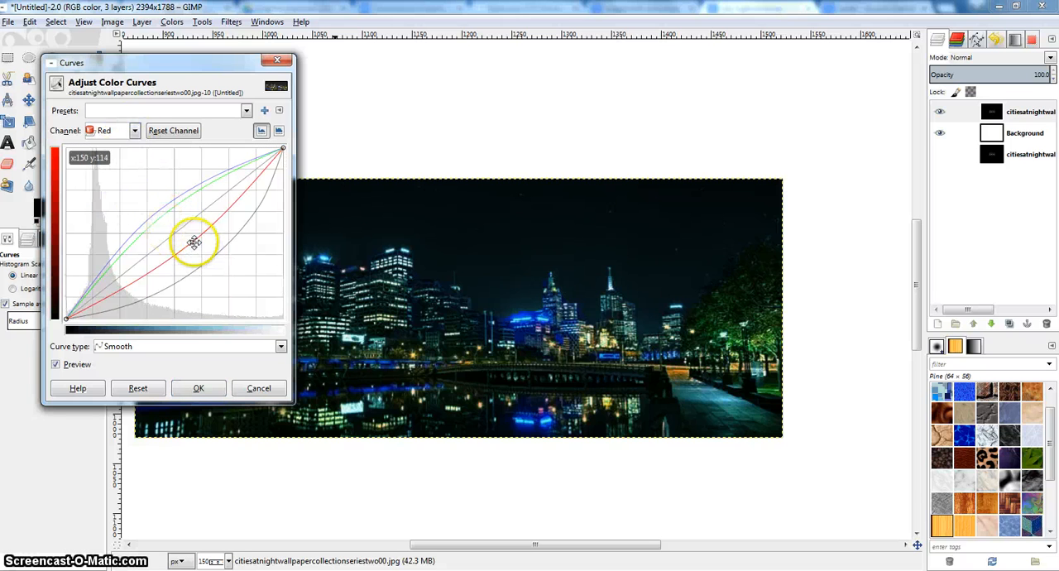
{"action": "mouse_move", "coordinate": [194, 242]}
{"action": "left_mouse_down"}
{"action": "mouse_move", "coordinate": [161, 201]}
{"action": "mouse_move", "coordinate": [187, 244]}
{"action": "left_mouse_up"}
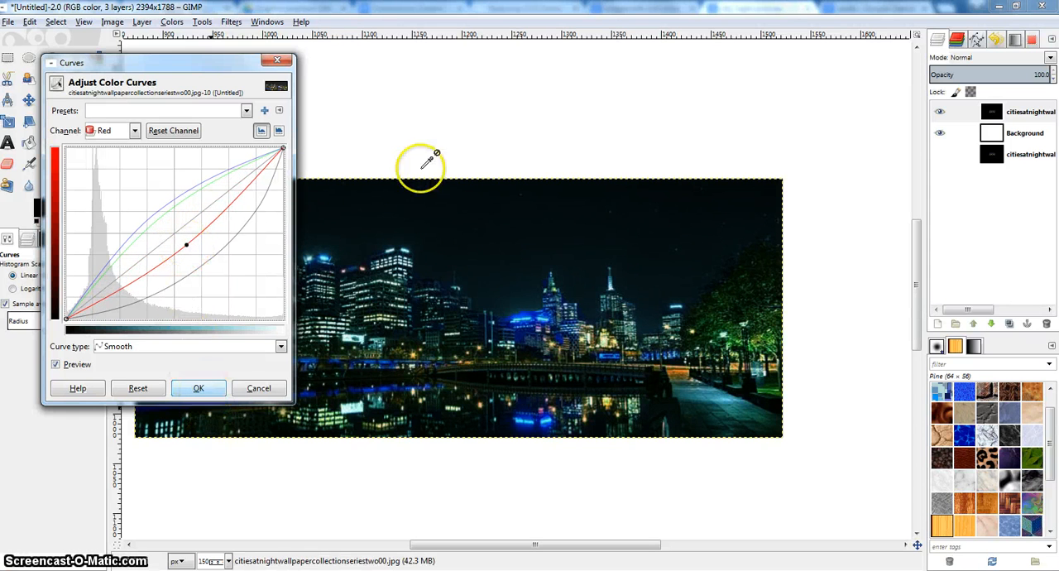
{"action": "left_click", "coordinate": [221, 389]}
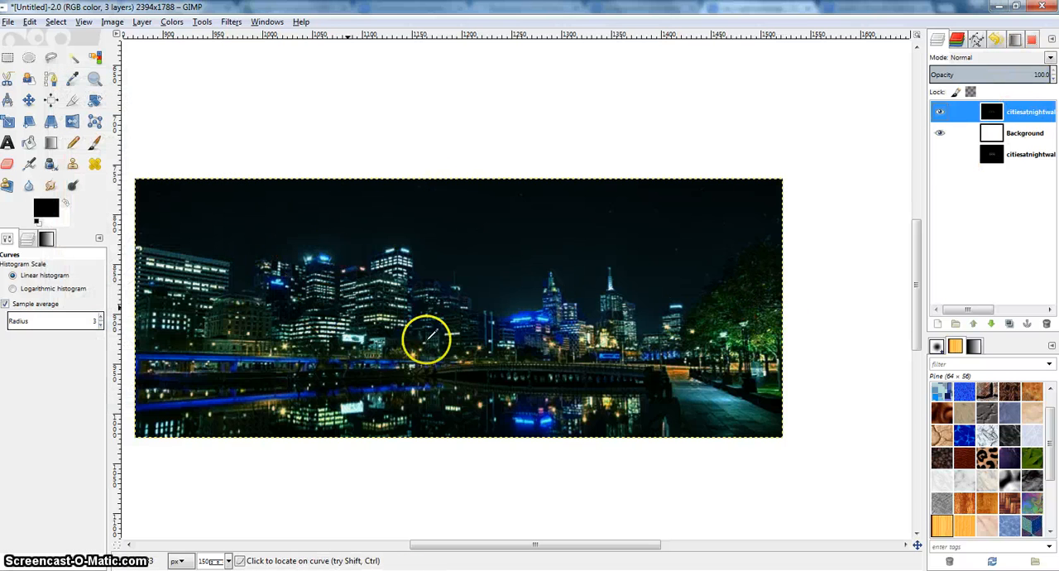
Step: Move the hidden, unedited city layer directly above the Background layer and make it visible
{"action": "left_click_drag", "start_coordinate": [990, 156], "coordinate": [1005, 128]}
{"action": "left_click", "coordinate": [172, 21]}
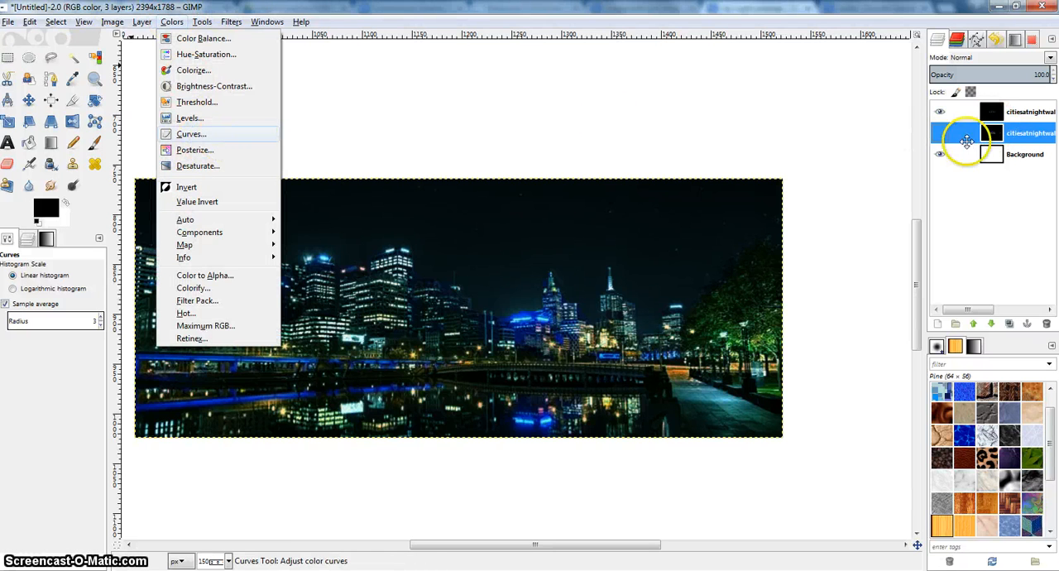
{"action": "left_click", "coordinate": [987, 221]}
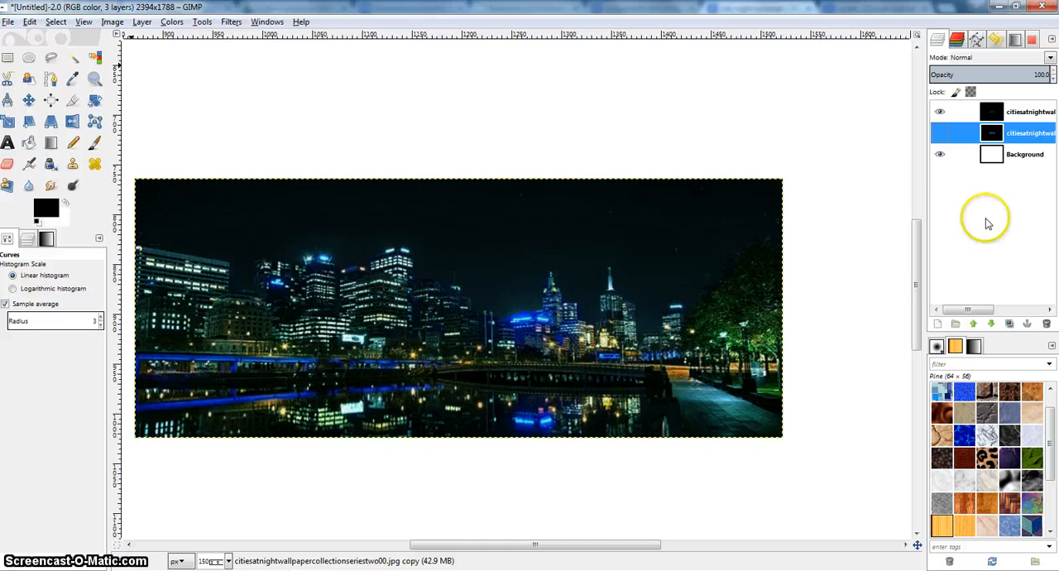
{"action": "left_click", "coordinate": [940, 154]}
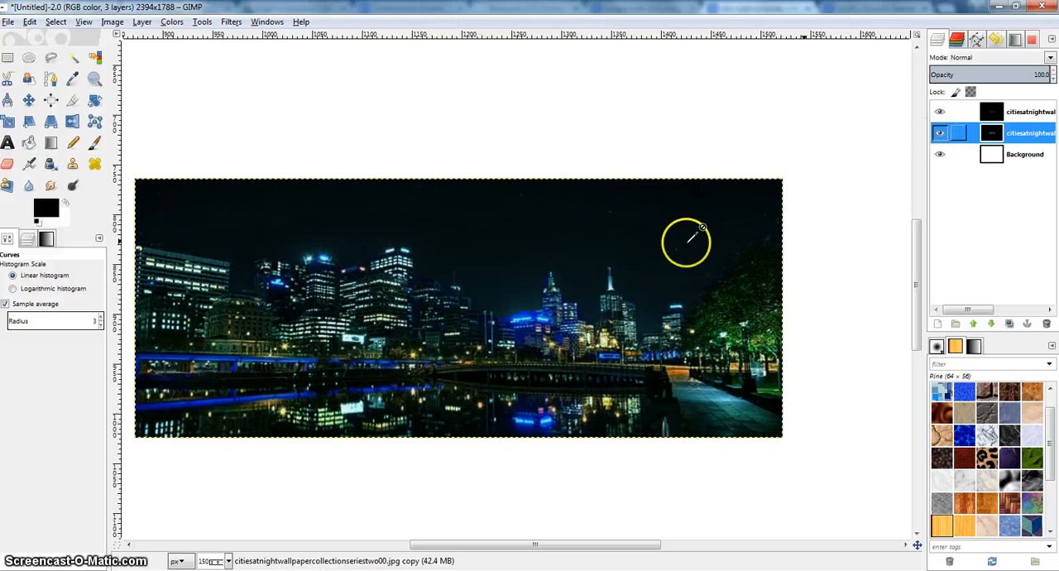
Step: Compare the darkened city layer with the unedited one by repeatedly toggling the top layer's visibility
{"action": "left_click", "coordinate": [940, 112]}
{"action": "left_click", "coordinate": [940, 112]}
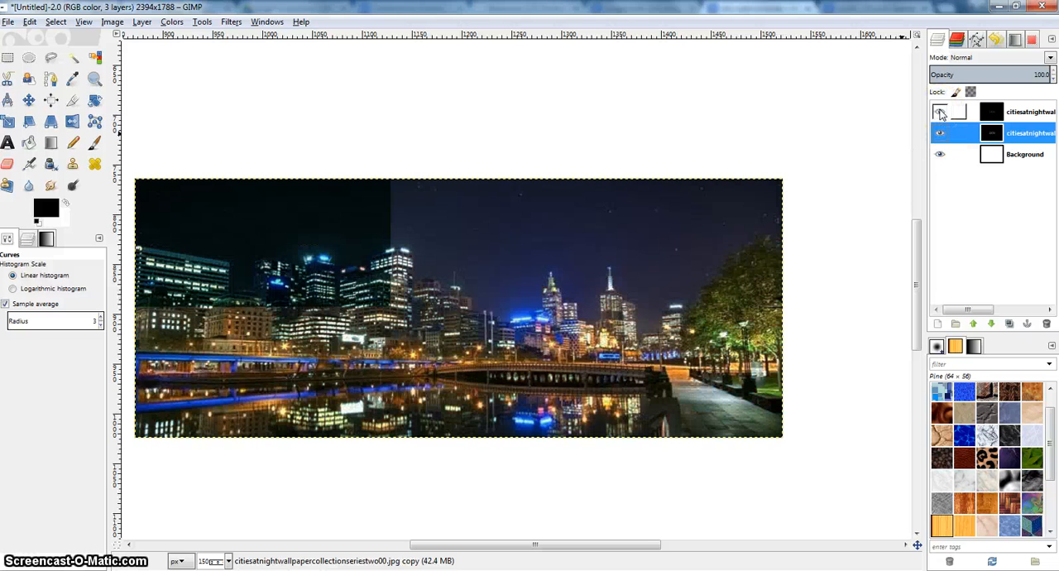
{"action": "left_click", "coordinate": [940, 111]}
{"action": "left_click", "coordinate": [940, 112]}
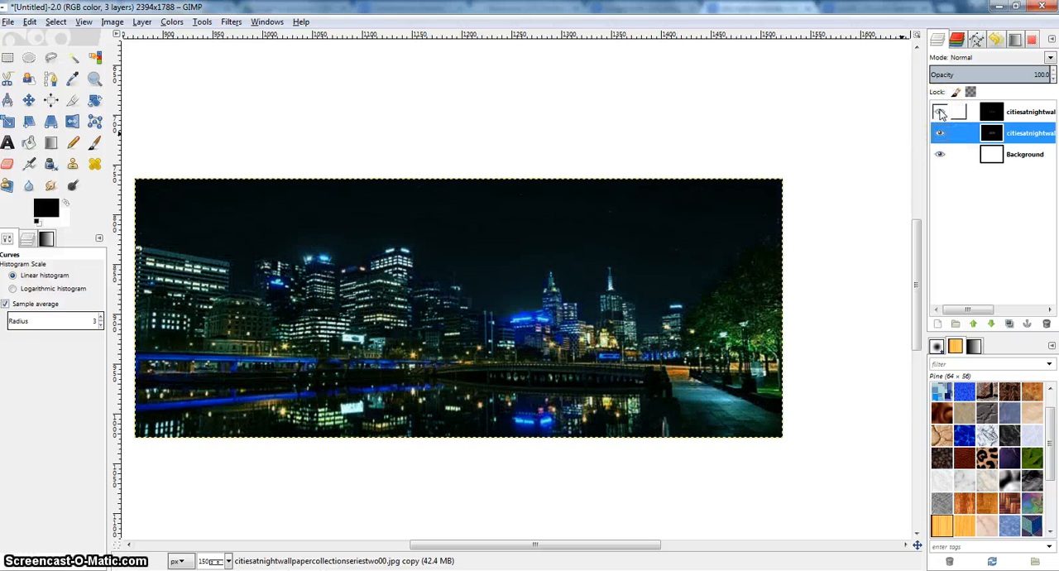
{"action": "left_click", "coordinate": [940, 112]}
{"action": "left_click", "coordinate": [940, 111]}
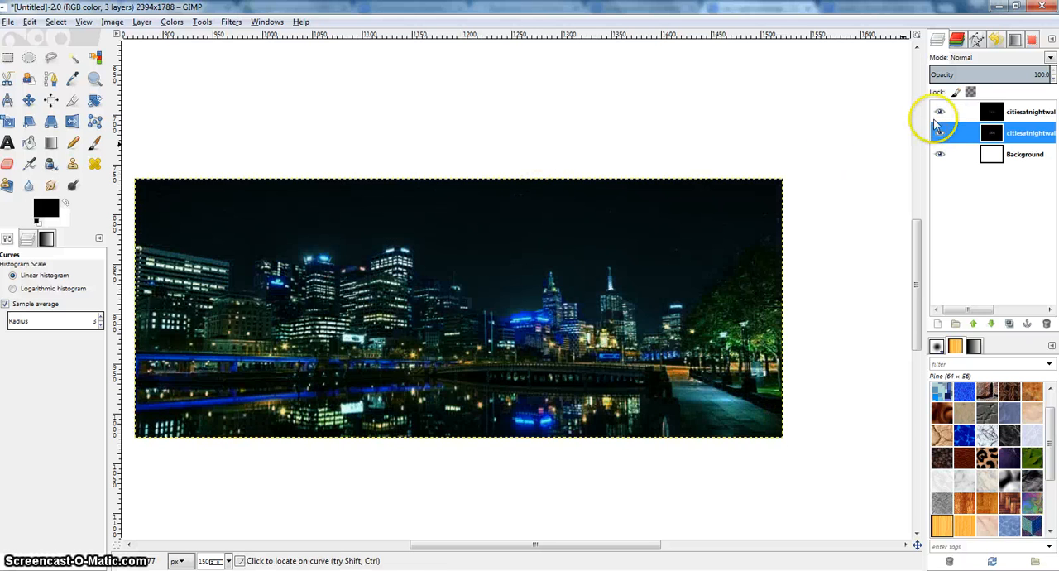
{"action": "left_click", "coordinate": [941, 111]}
{"action": "left_click", "coordinate": [940, 111]}
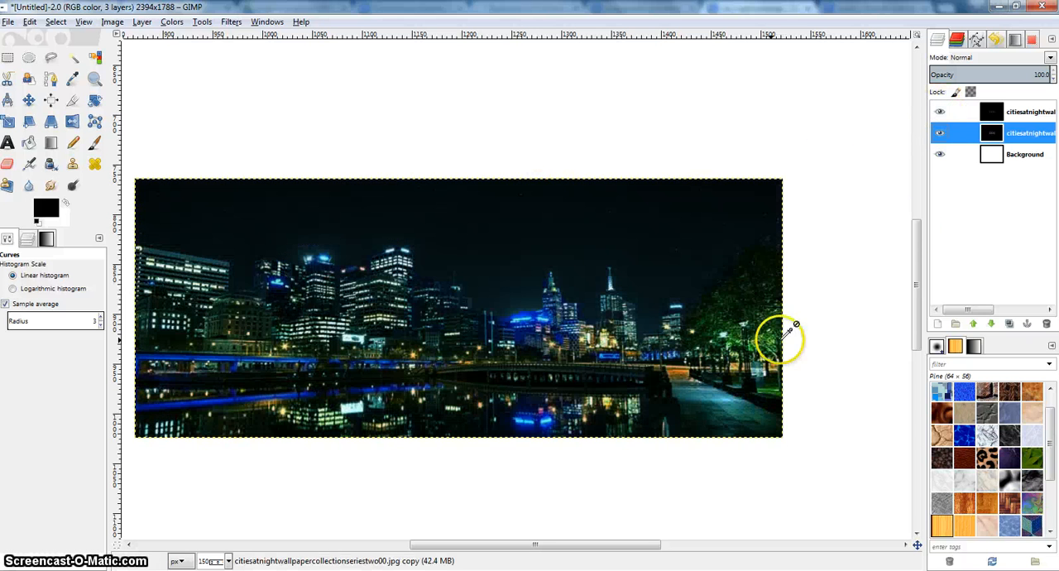
{"action": "left_click", "coordinate": [940, 112]}
{"action": "left_click", "coordinate": [940, 112]}
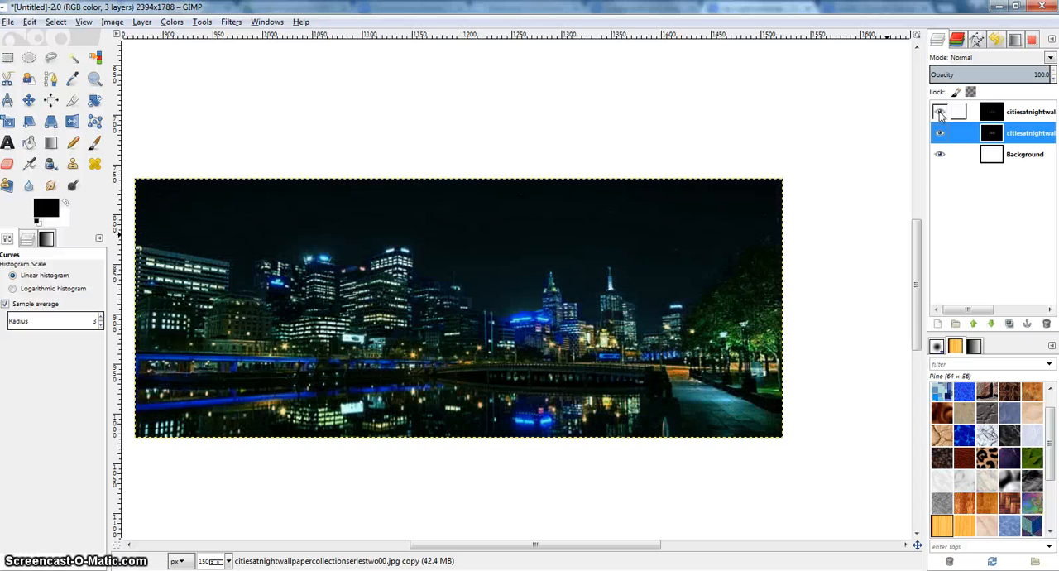
{"action": "left_click", "coordinate": [940, 111]}
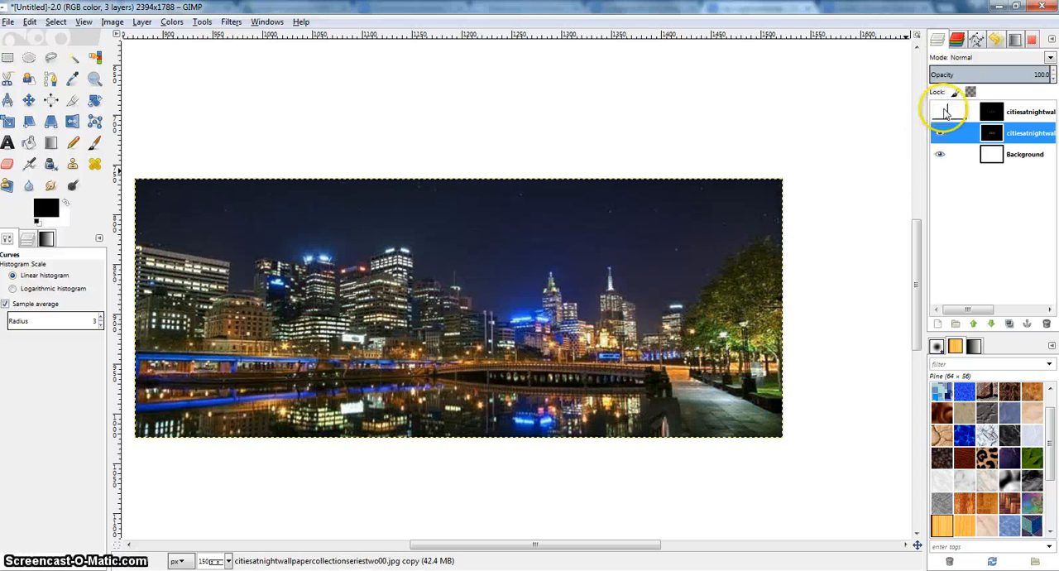
{"action": "left_click", "coordinate": [945, 111]}
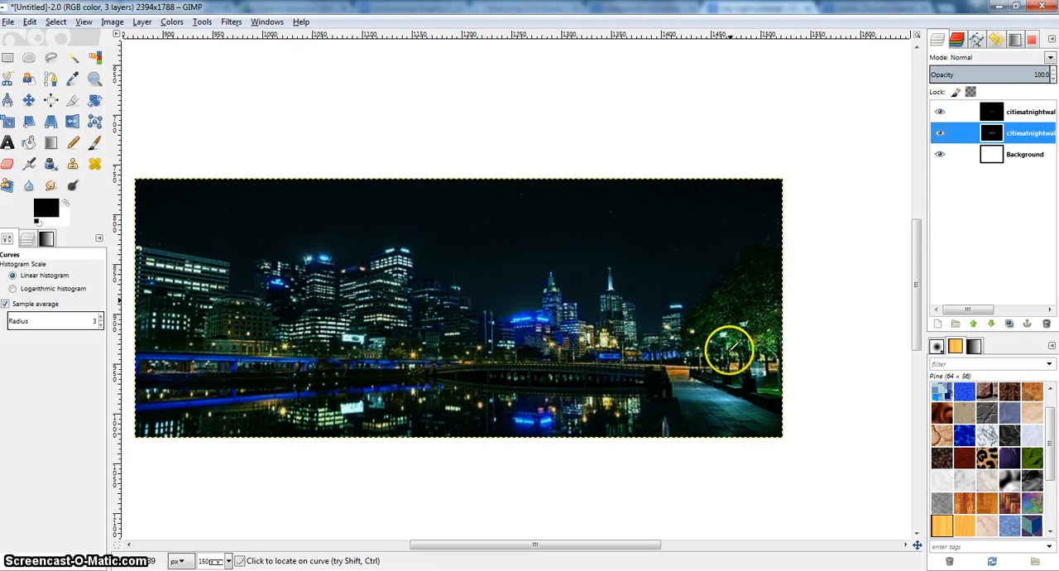
{"action": "left_click", "coordinate": [945, 111]}
{"action": "left_click", "coordinate": [945, 112]}
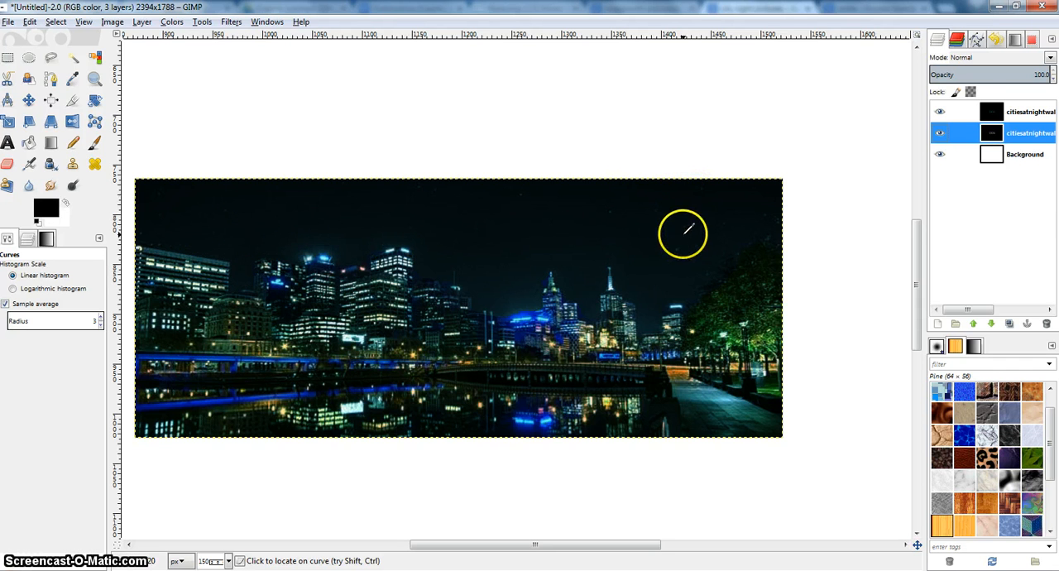
Step: Hide the unedited city layer and place it directly above the Background layer
{"action": "left_click", "coordinate": [997, 112]}
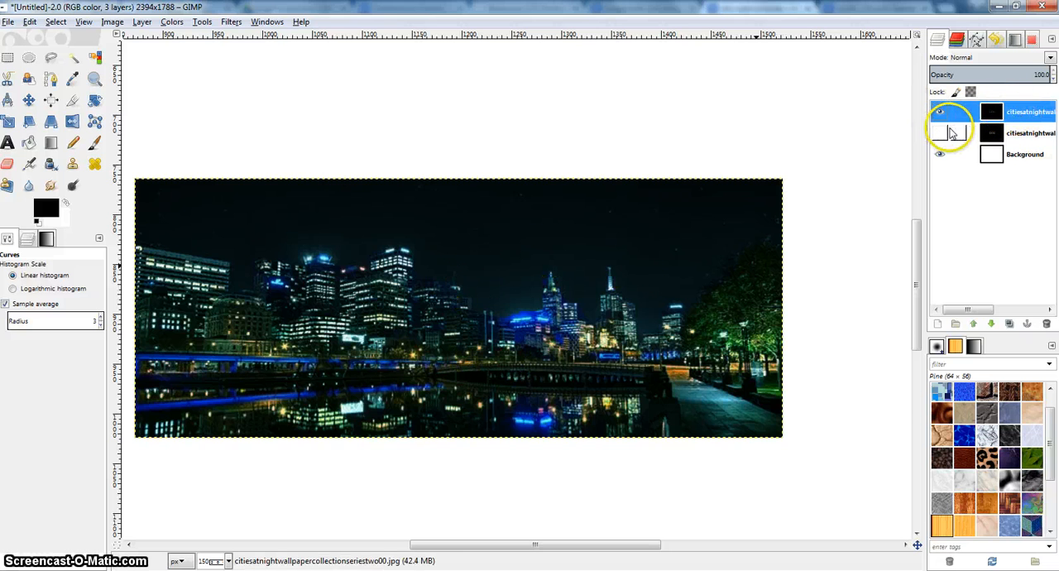
{"action": "left_click_drag", "start_coordinate": [952, 133], "coordinate": [1004, 178]}
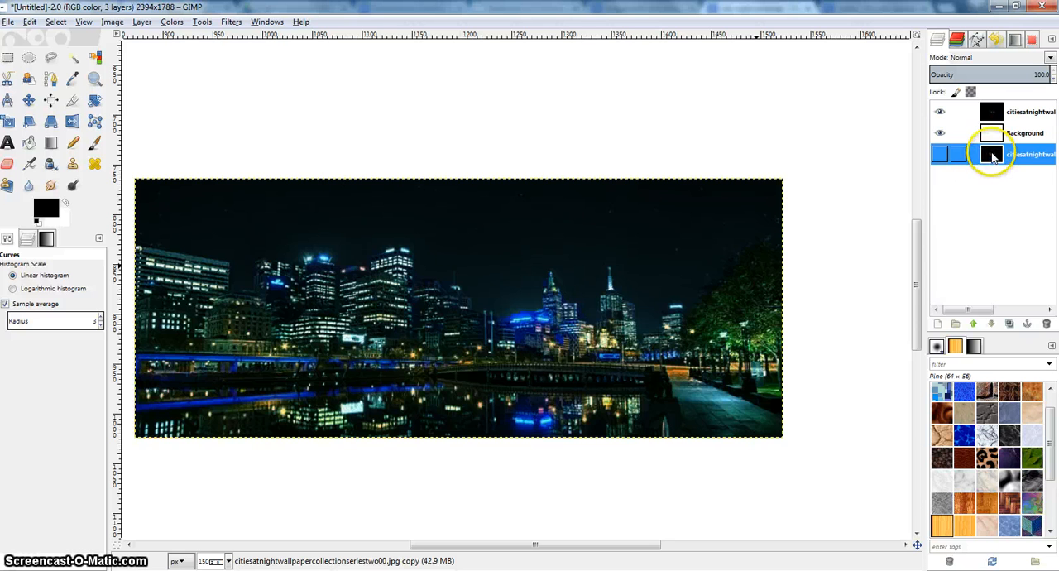
{"action": "left_click_drag", "start_coordinate": [995, 159], "coordinate": [999, 130]}
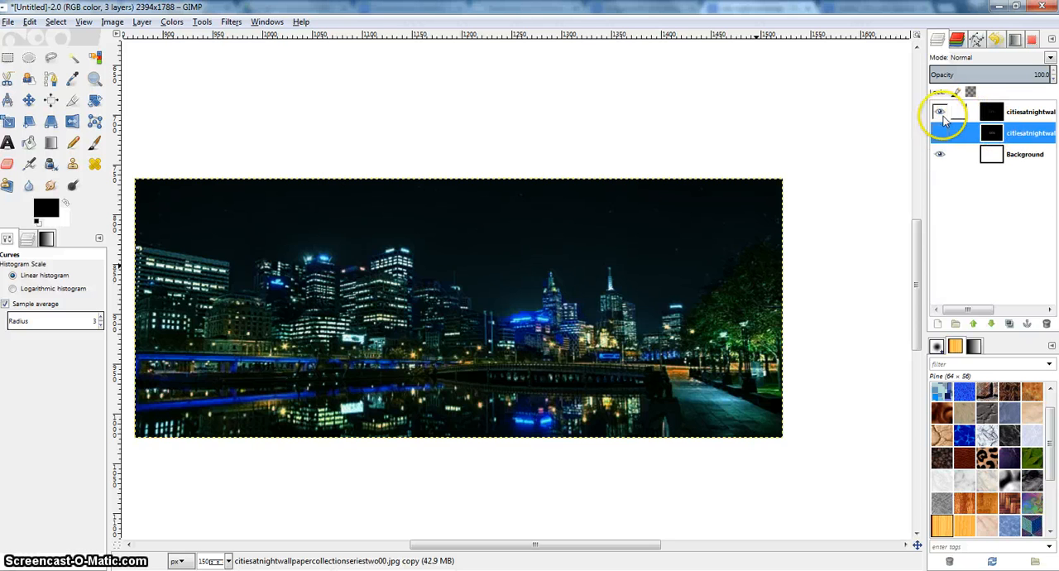
Step: Duplicate the hidden, unedited city layer, move the copy to the top of the layer stack and make it visible
{"action": "right_click", "coordinate": [991, 136]}
{"action": "left_click", "coordinate": [906, 256]}
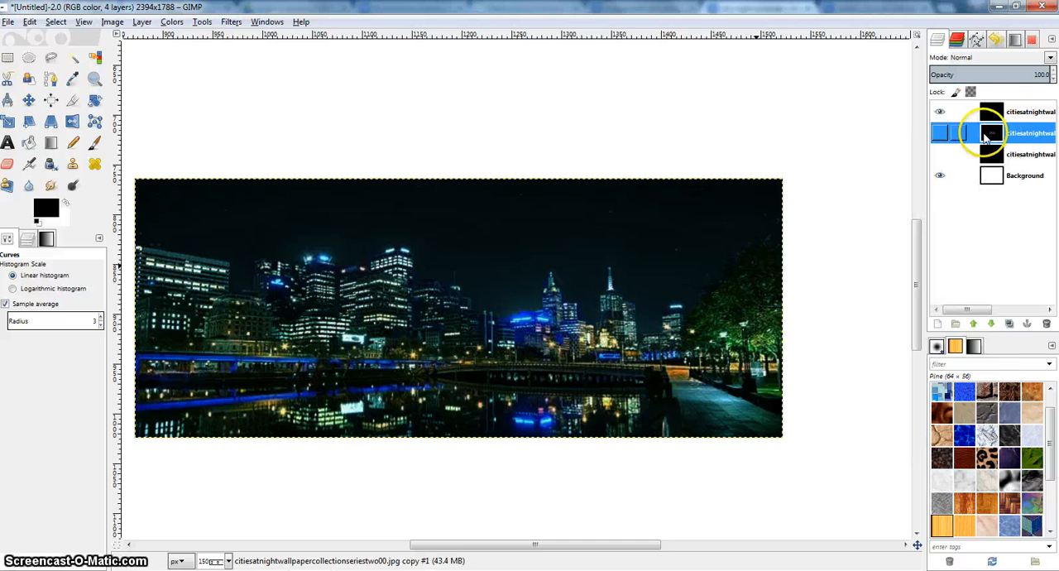
{"action": "left_click_drag", "start_coordinate": [985, 139], "coordinate": [990, 103]}
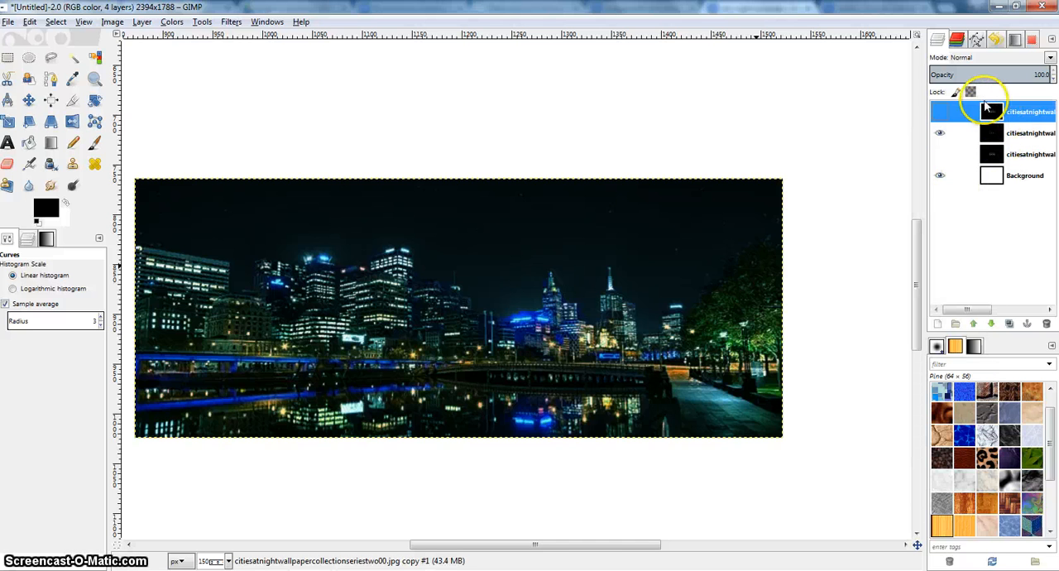
{"action": "left_click", "coordinate": [942, 112]}
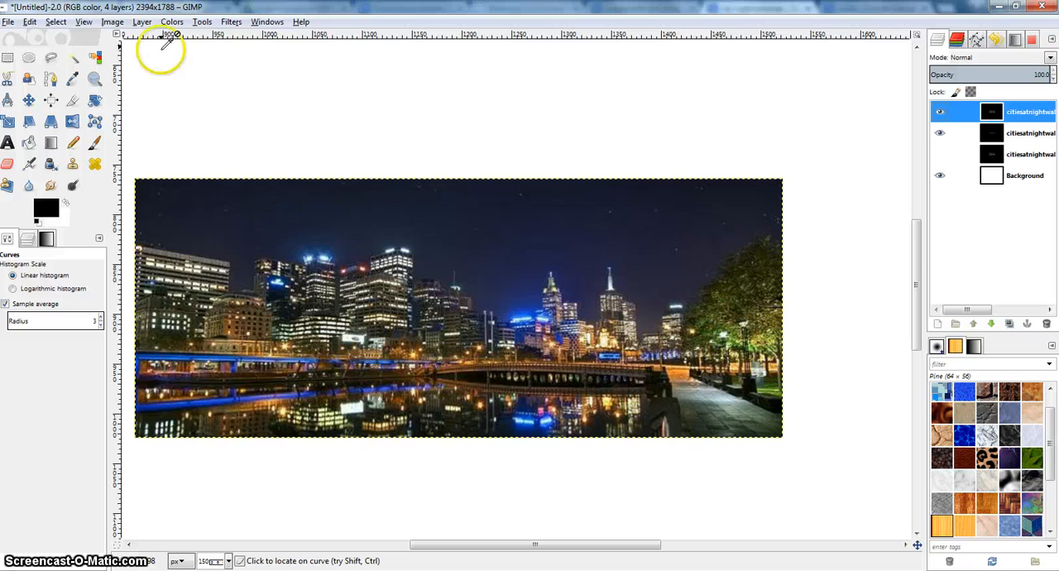
Step: Compare the new top copy with the darkened city layer beneath it by toggling the copy's visibility
{"action": "left_click", "coordinate": [232, 21]}
{"action": "left_click", "coordinate": [234, 20]}
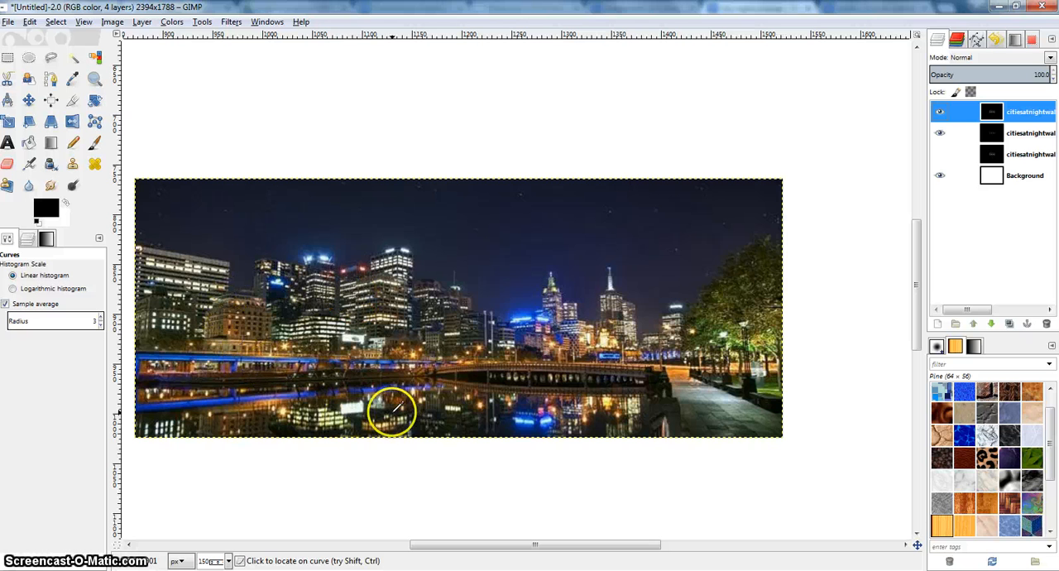
{"action": "left_click", "coordinate": [940, 114]}
{"action": "left_click", "coordinate": [941, 113]}
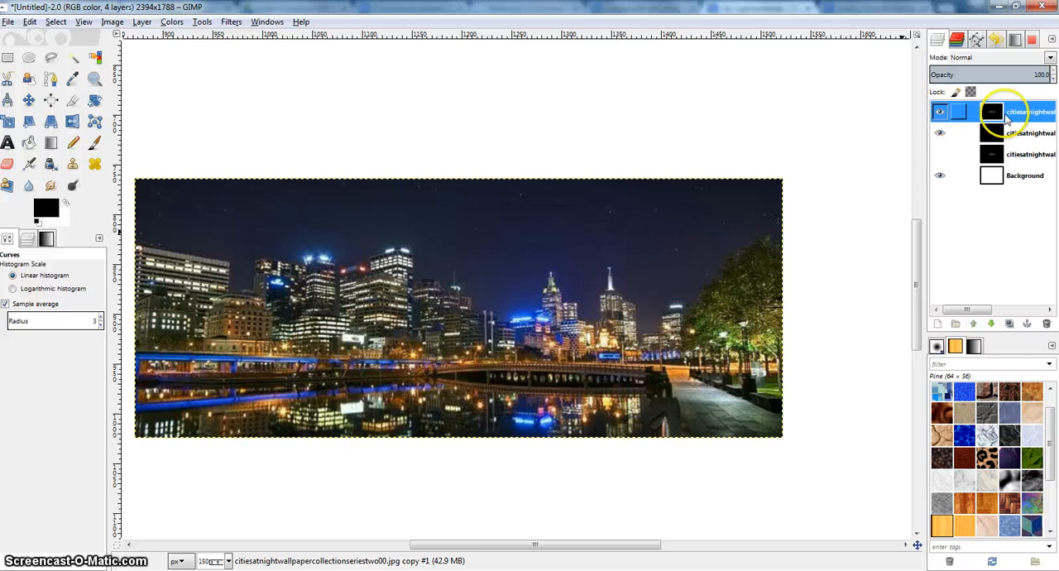
Step: Brighten the top city copy with Curves by pulling the middle of the Value curve well above the diagonal
{"action": "left_click", "coordinate": [172, 22]}
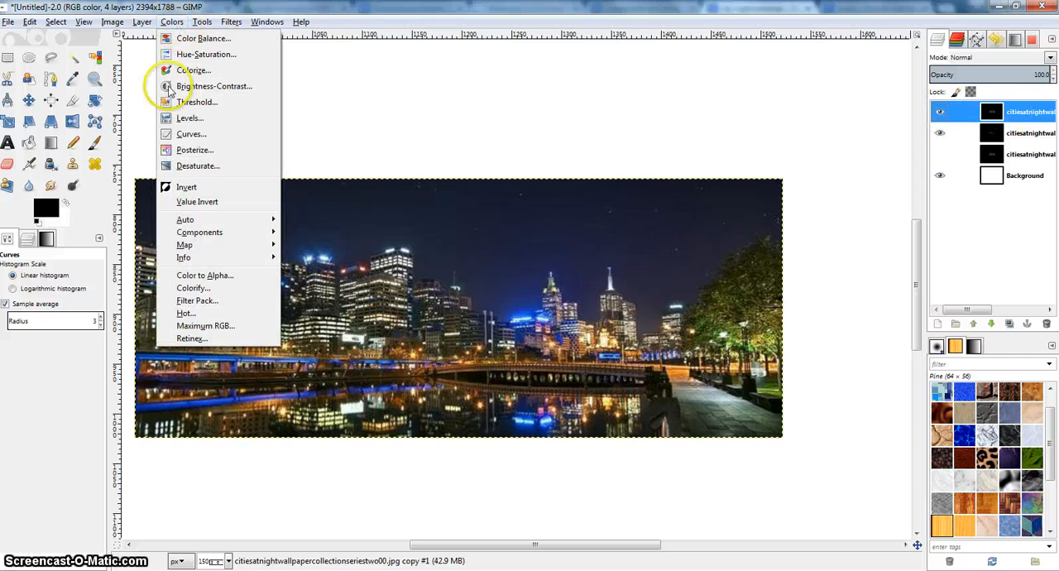
{"action": "left_click", "coordinate": [186, 134]}
{"action": "left_click_drag", "start_coordinate": [177, 232], "coordinate": [153, 204]}
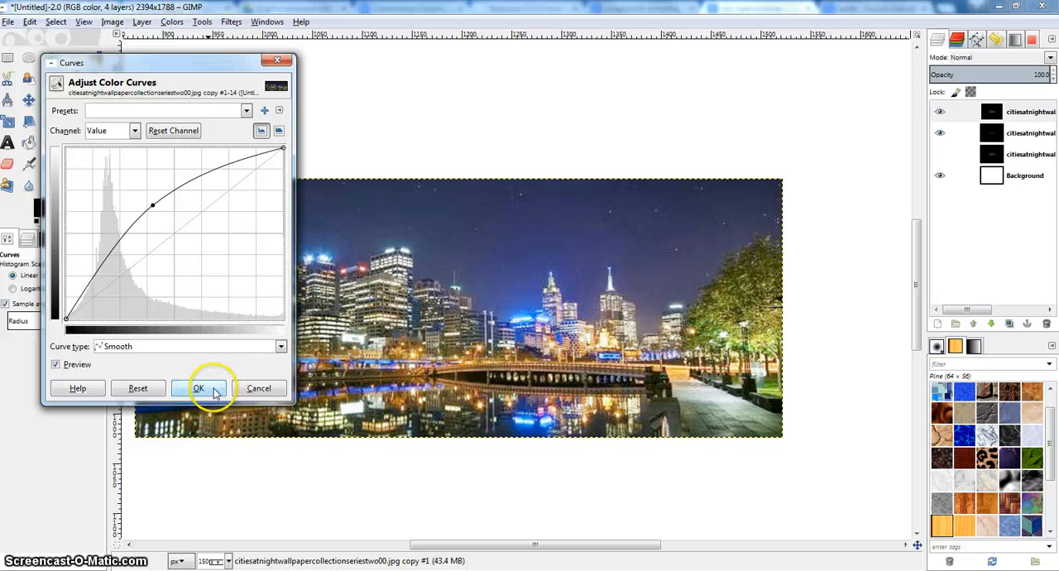
Step: Raise the middle of the Blue channel's curve above the diagonal and apply Curves to the top city copy
{"action": "left_click", "coordinate": [131, 132]}
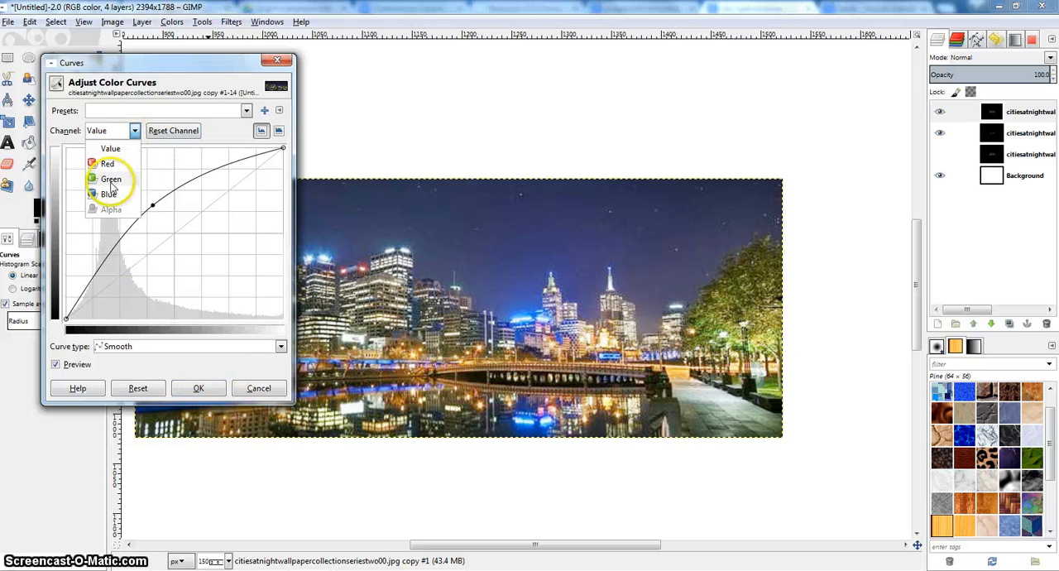
{"action": "left_click", "coordinate": [116, 189]}
{"action": "left_click_drag", "start_coordinate": [174, 235], "coordinate": [155, 219]}
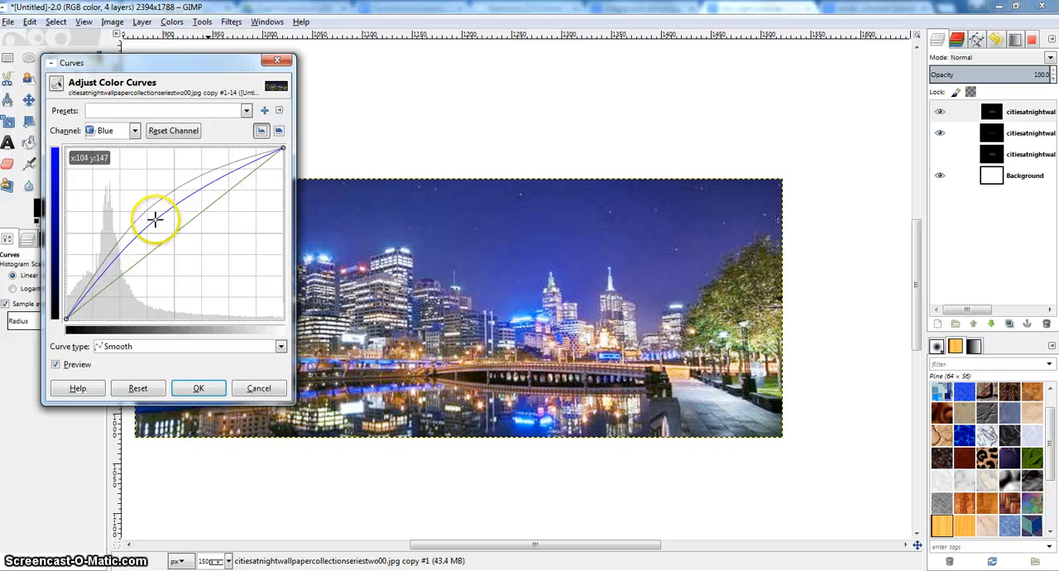
{"action": "left_click", "coordinate": [199, 388]}
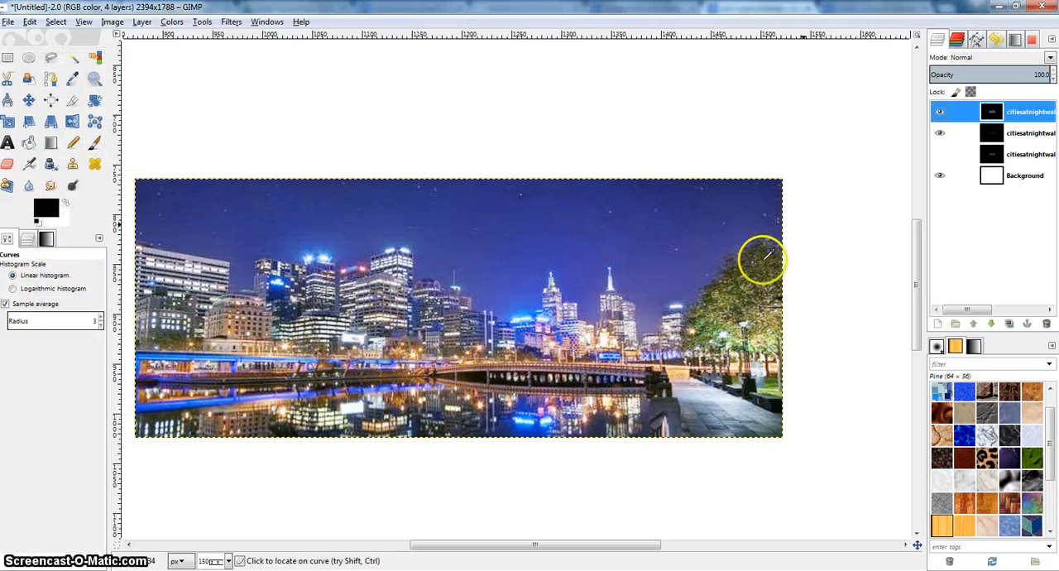
Step: Check the brightened blue copy against the darkened city layer by toggling the top layer's visibility
{"action": "left_click", "coordinate": [939, 111]}
{"action": "left_click", "coordinate": [940, 112]}
{"action": "left_click", "coordinate": [940, 176]}
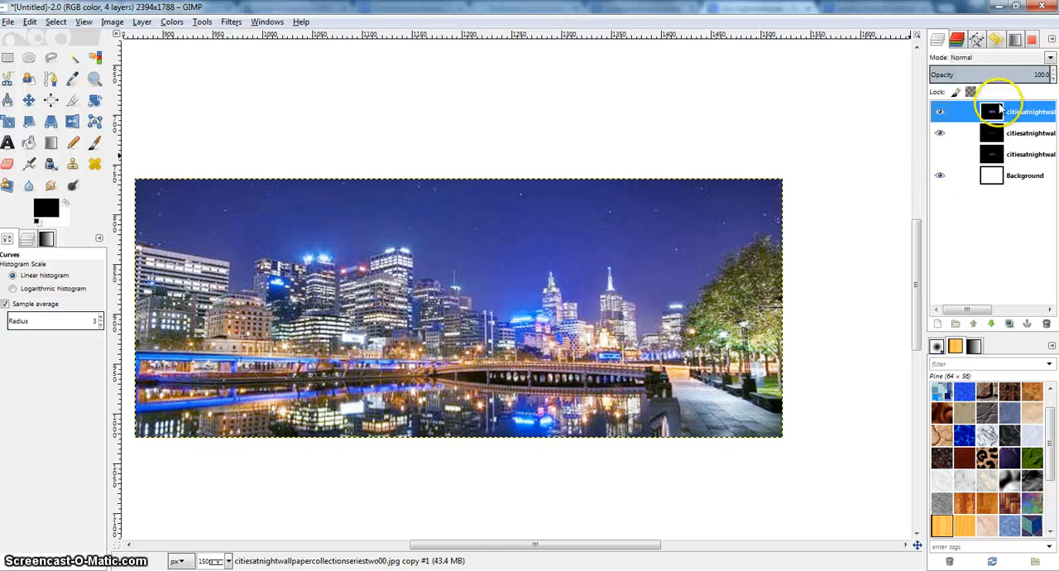
Step: Activate the Eraser and add an alpha channel to the brightened top city copy, undoing the test stroke in the sky
{"action": "left_click", "coordinate": [8, 165]}
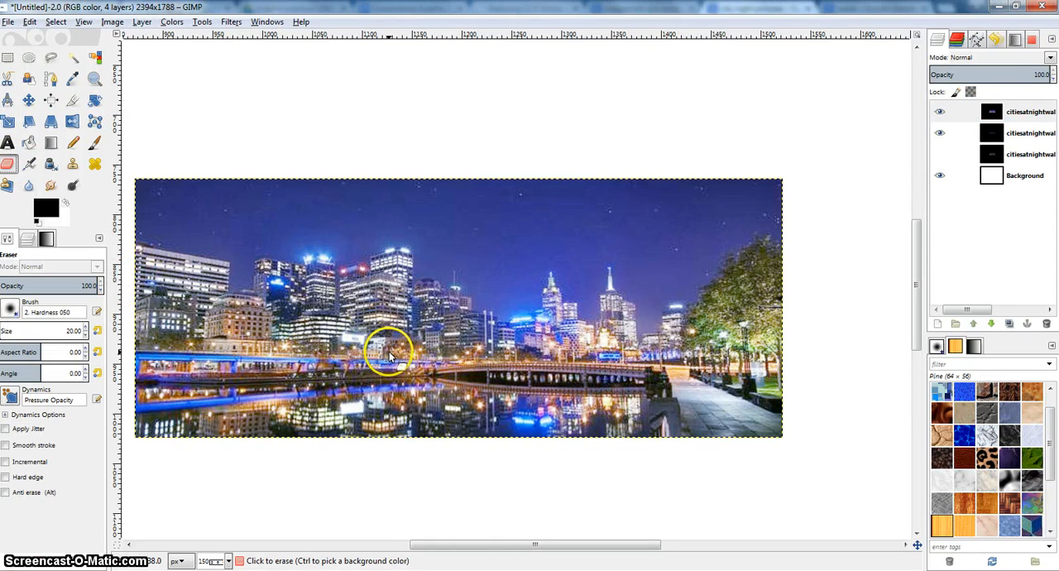
{"action": "left_click", "coordinate": [993, 111]}
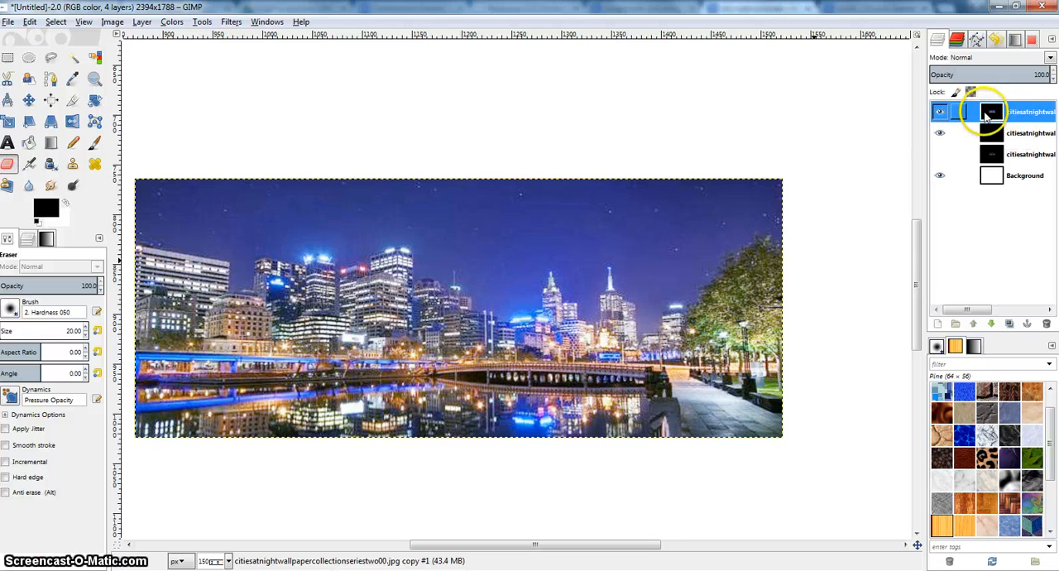
{"action": "left_click_drag", "start_coordinate": [434, 235], "coordinate": [348, 232]}
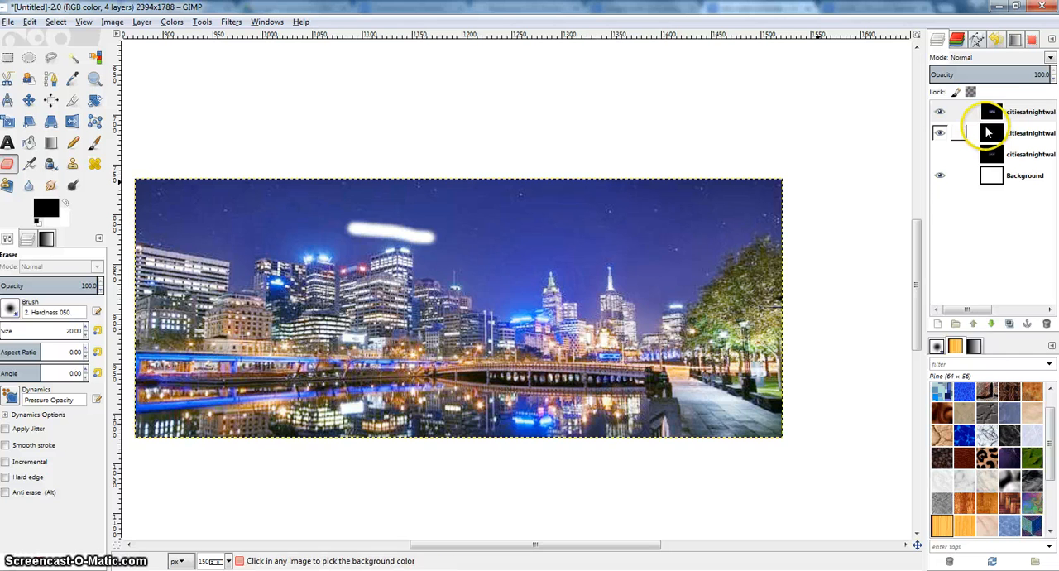
{"action": "key", "text": "ctrl+z"}
{"action": "right_click", "coordinate": [993, 112]}
{"action": "left_click", "coordinate": [941, 405]}
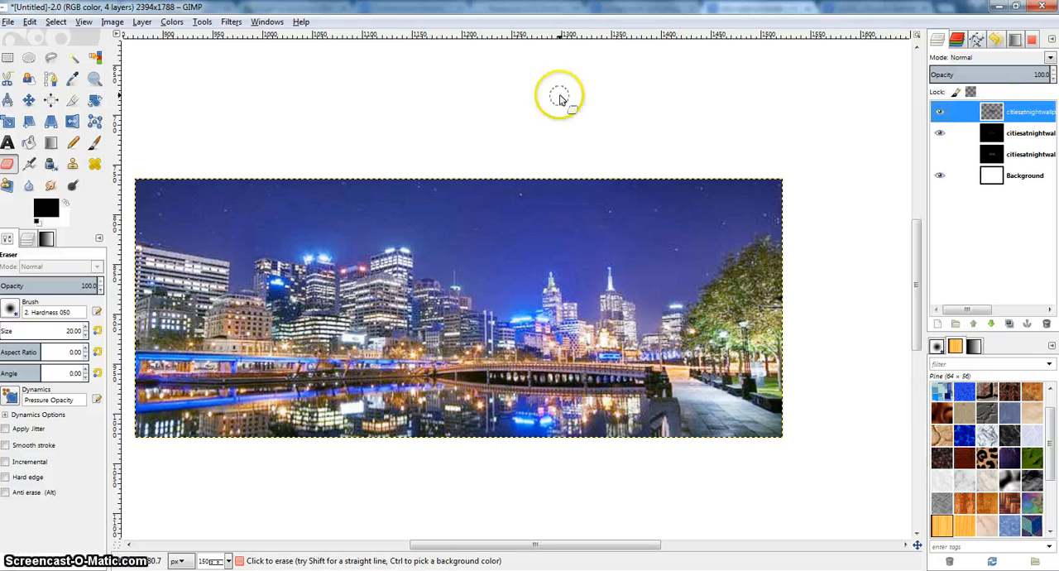
Step: Erase the sky, skyline, trees and walkway from the brightened copy, enlarging the eraser to 79 and keeping only the river reflections
{"action": "mouse_move", "coordinate": [714, 180]}
{"action": "left_mouse_down"}
{"action": "mouse_move", "coordinate": [729, 183]}
{"action": "mouse_move", "coordinate": [665, 193]}
{"action": "mouse_move", "coordinate": [504, 182]}
{"action": "mouse_move", "coordinate": [132, 187]}
{"action": "left_mouse_up"}
{"action": "mouse_move", "coordinate": [401, 188]}
{"action": "left_mouse_down"}
{"action": "mouse_move", "coordinate": [481, 187]}
{"action": "mouse_move", "coordinate": [447, 203]}
{"action": "mouse_move", "coordinate": [398, 201]}
{"action": "mouse_move", "coordinate": [782, 197]}
{"action": "mouse_move", "coordinate": [705, 193]}
{"action": "mouse_move", "coordinate": [777, 184]}
{"action": "mouse_move", "coordinate": [739, 178]}
{"action": "mouse_move", "coordinate": [793, 210]}
{"action": "mouse_move", "coordinate": [174, 202]}
{"action": "mouse_move", "coordinate": [121, 222]}
{"action": "mouse_move", "coordinate": [87, 209]}
{"action": "mouse_move", "coordinate": [126, 205]}
{"action": "mouse_move", "coordinate": [121, 196]}
{"action": "mouse_move", "coordinate": [189, 208]}
{"action": "mouse_move", "coordinate": [167, 221]}
{"action": "mouse_move", "coordinate": [567, 232]}
{"action": "mouse_move", "coordinate": [180, 237]}
{"action": "mouse_move", "coordinate": [454, 266]}
{"action": "mouse_move", "coordinate": [207, 269]}
{"action": "mouse_move", "coordinate": [332, 270]}
{"action": "mouse_move", "coordinate": [253, 265]}
{"action": "left_mouse_up"}
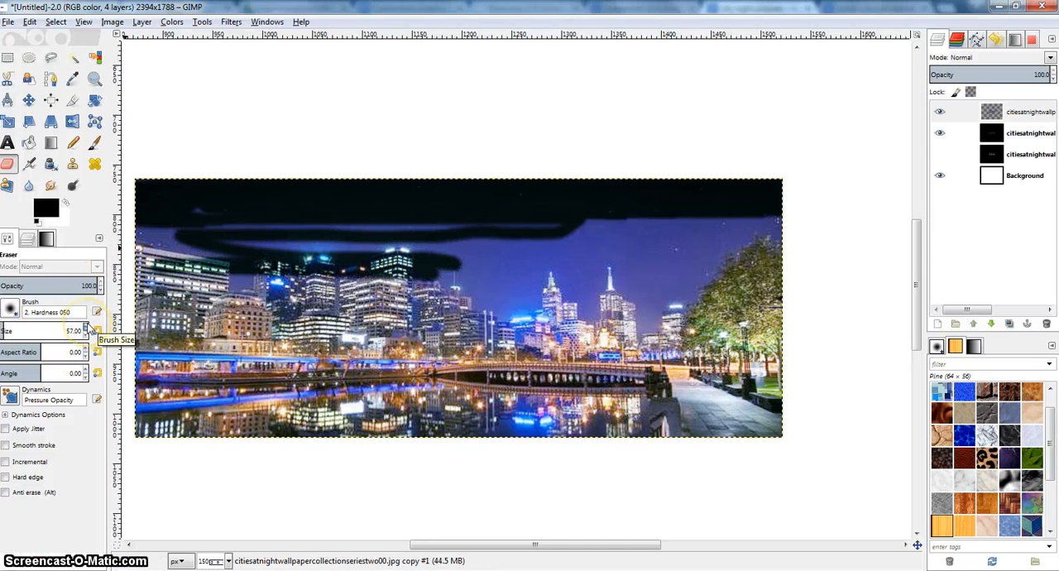
{"action": "mouse_move", "coordinate": [318, 285]}
{"action": "left_mouse_down"}
{"action": "mouse_move", "coordinate": [173, 293]}
{"action": "mouse_move", "coordinate": [188, 262]}
{"action": "mouse_move", "coordinate": [119, 240]}
{"action": "mouse_move", "coordinate": [798, 237]}
{"action": "mouse_move", "coordinate": [553, 273]}
{"action": "mouse_move", "coordinate": [320, 278]}
{"action": "mouse_move", "coordinate": [729, 275]}
{"action": "mouse_move", "coordinate": [862, 294]}
{"action": "mouse_move", "coordinate": [619, 318]}
{"action": "mouse_move", "coordinate": [439, 318]}
{"action": "mouse_move", "coordinate": [725, 313]}
{"action": "mouse_move", "coordinate": [776, 376]}
{"action": "mouse_move", "coordinate": [757, 357]}
{"action": "mouse_move", "coordinate": [762, 440]}
{"action": "mouse_move", "coordinate": [754, 401]}
{"action": "mouse_move", "coordinate": [688, 381]}
{"action": "mouse_move", "coordinate": [667, 388]}
{"action": "mouse_move", "coordinate": [690, 415]}
{"action": "mouse_move", "coordinate": [643, 361]}
{"action": "mouse_move", "coordinate": [134, 358]}
{"action": "mouse_move", "coordinate": [152, 380]}
{"action": "mouse_move", "coordinate": [397, 366]}
{"action": "mouse_move", "coordinate": [156, 370]}
{"action": "mouse_move", "coordinate": [132, 390]}
{"action": "mouse_move", "coordinate": [642, 360]}
{"action": "mouse_move", "coordinate": [720, 399]}
{"action": "left_mouse_up"}
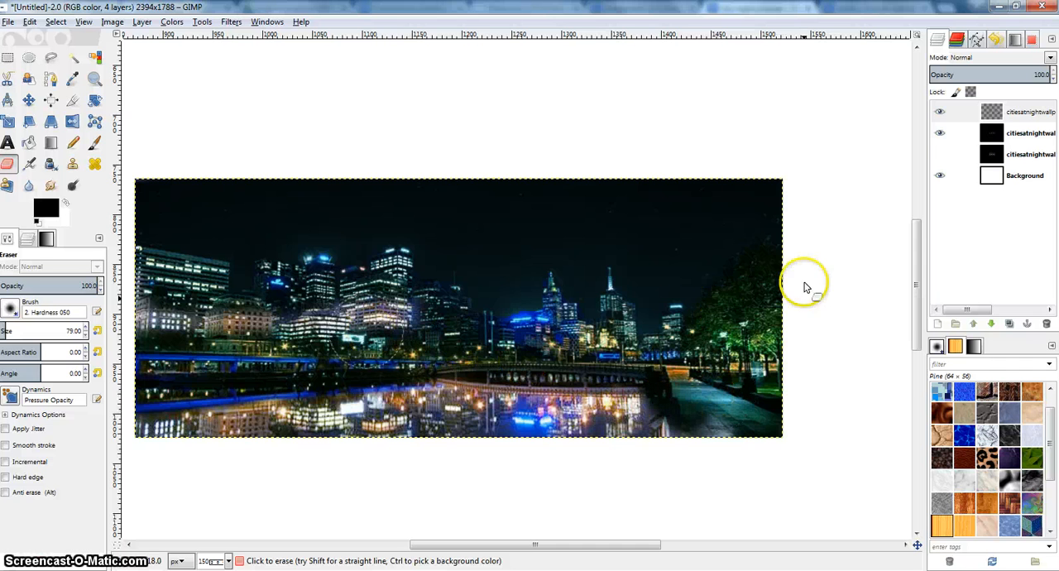
Step: Compare the river reflections with and without the brightened copy by repeatedly toggling the top layer's visibility
{"action": "left_click", "coordinate": [943, 113]}
{"action": "left_click", "coordinate": [976, 115]}
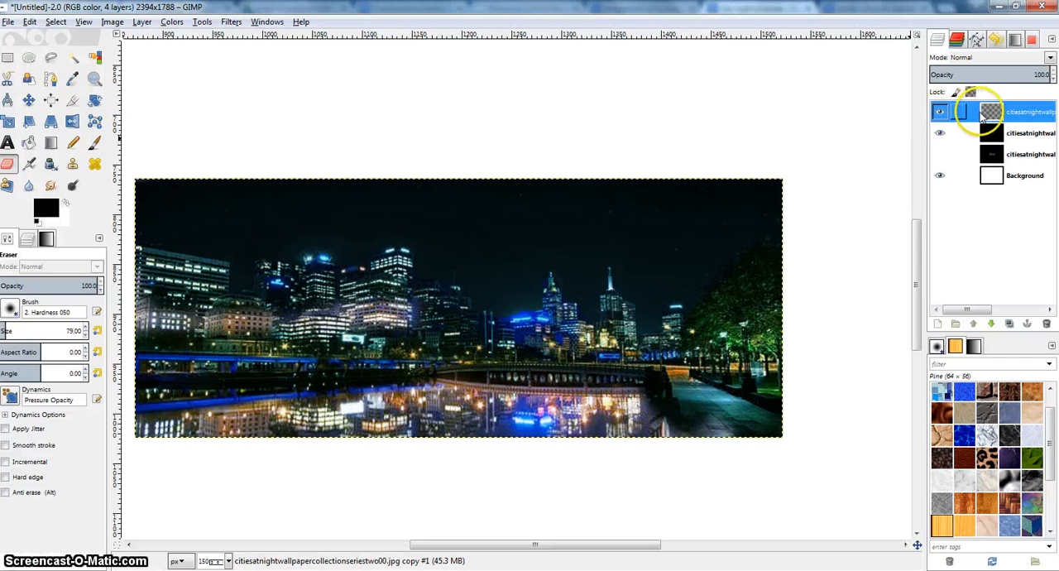
{"action": "left_click", "coordinate": [941, 113]}
{"action": "left_click", "coordinate": [941, 114]}
{"action": "left_click", "coordinate": [941, 113]}
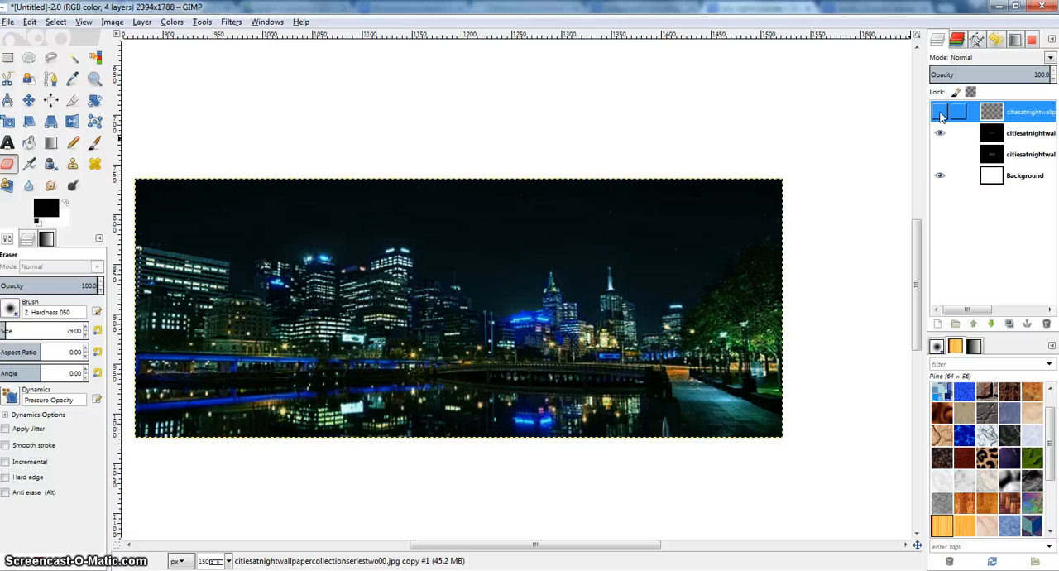
{"action": "left_click", "coordinate": [941, 114]}
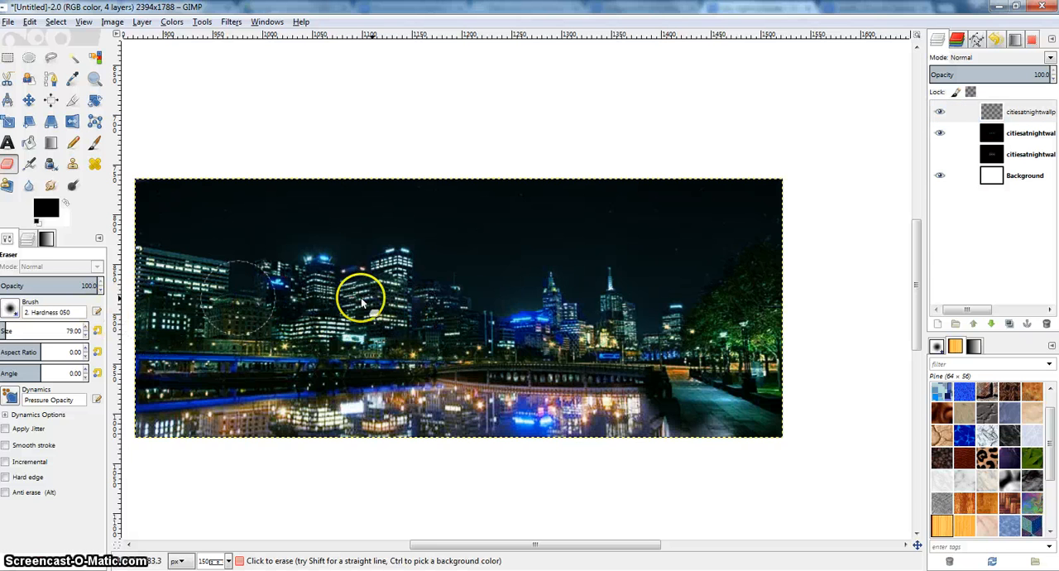
{"action": "left_click", "coordinate": [944, 111]}
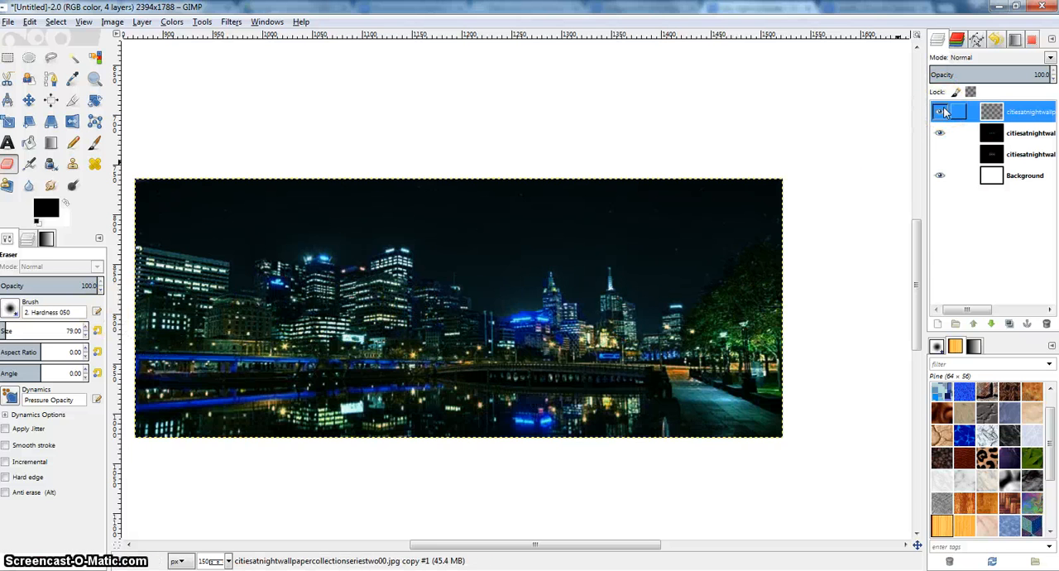
{"action": "left_click", "coordinate": [943, 112]}
{"action": "left_click", "coordinate": [943, 112]}
{"action": "left_click", "coordinate": [944, 112]}
{"action": "left_click", "coordinate": [943, 111]}
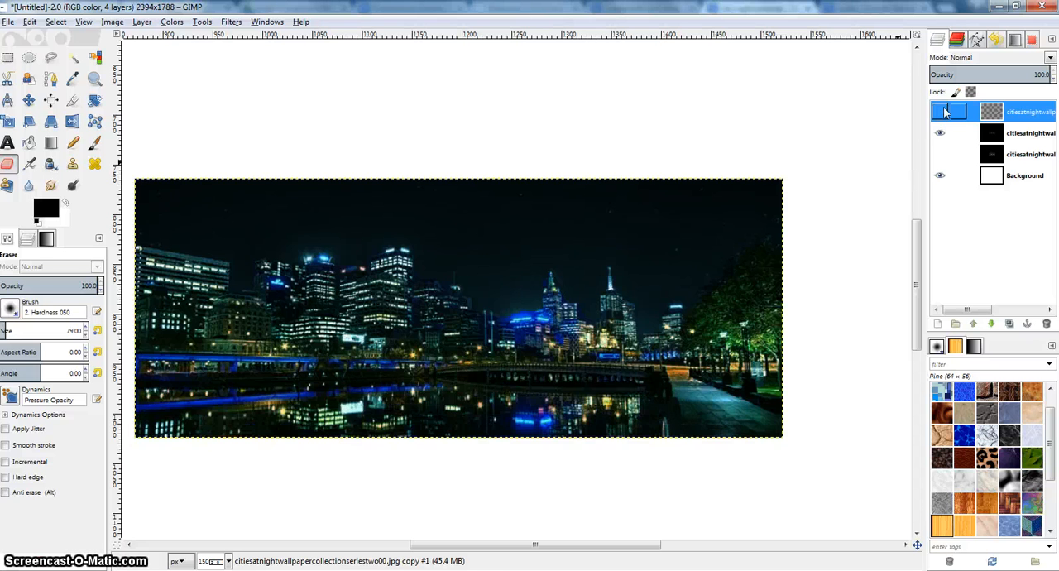
{"action": "left_click", "coordinate": [946, 111]}
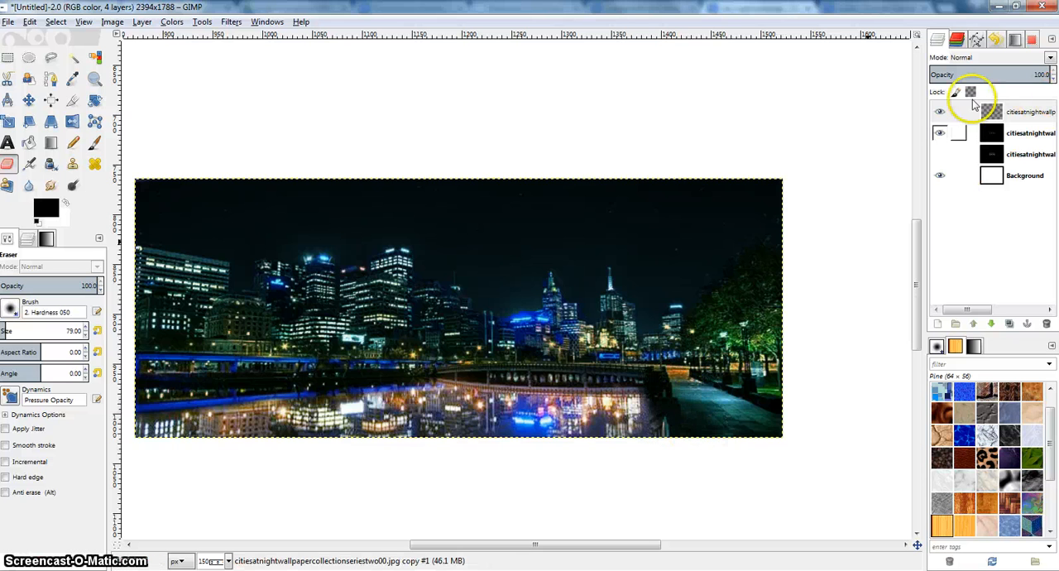
{"action": "left_click", "coordinate": [939, 114]}
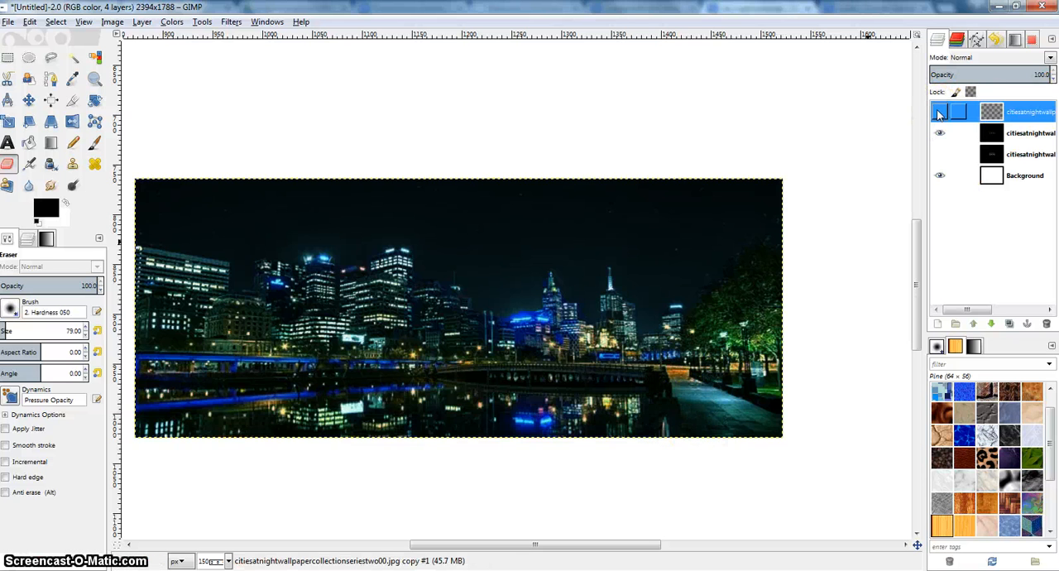
{"action": "left_click", "coordinate": [939, 114]}
{"action": "left_click", "coordinate": [939, 114]}
{"action": "left_click", "coordinate": [940, 115]}
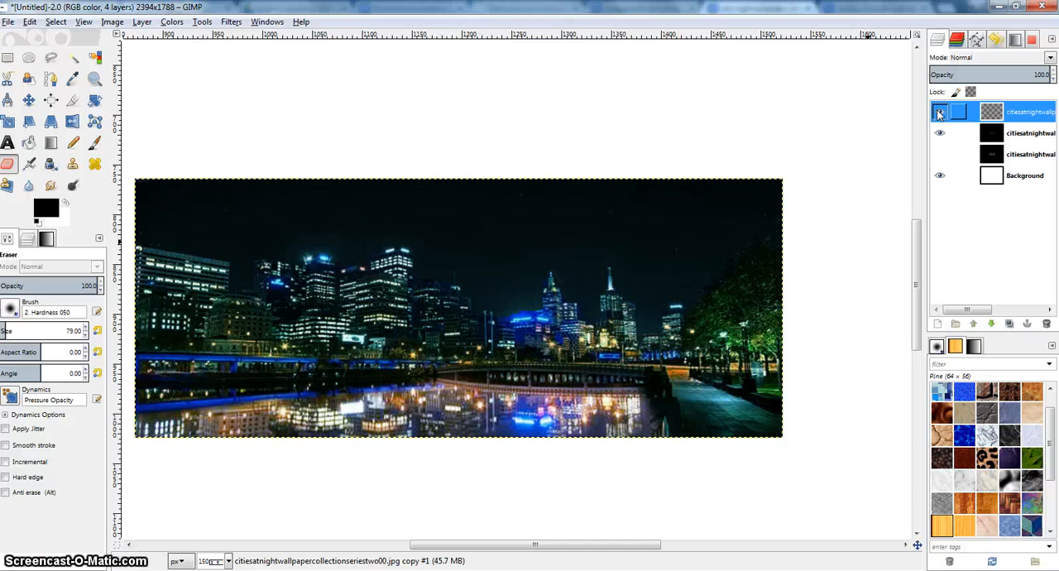
{"action": "left_click", "coordinate": [940, 115]}
{"action": "left_click", "coordinate": [939, 114]}
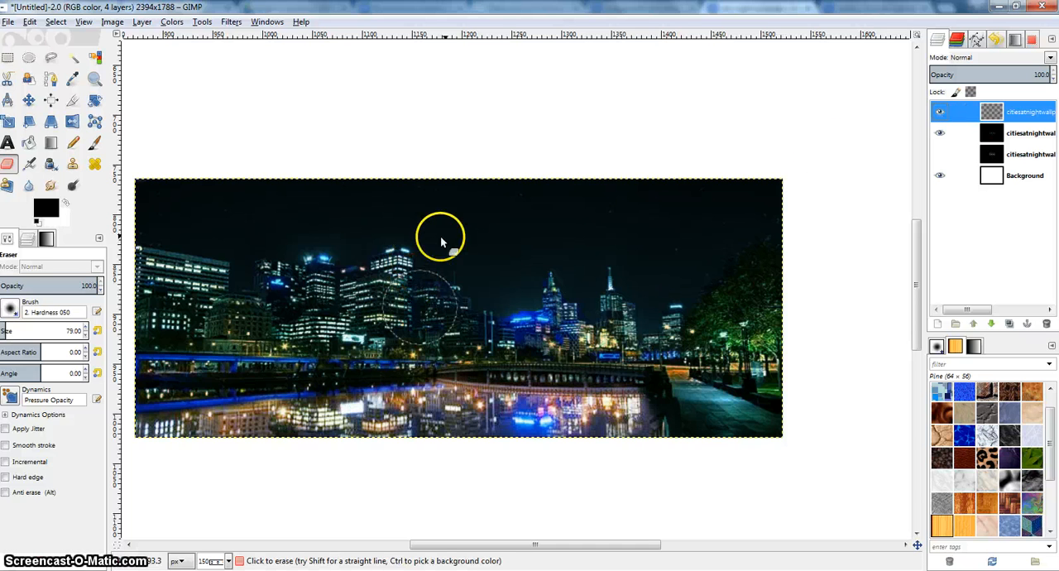
Step: Duplicate the hidden original city layer, move the duplicate to the top of the layer stack and make it visible
{"action": "left_click", "coordinate": [967, 154]}
{"action": "right_click", "coordinate": [988, 158]}
{"action": "left_click", "coordinate": [934, 226]}
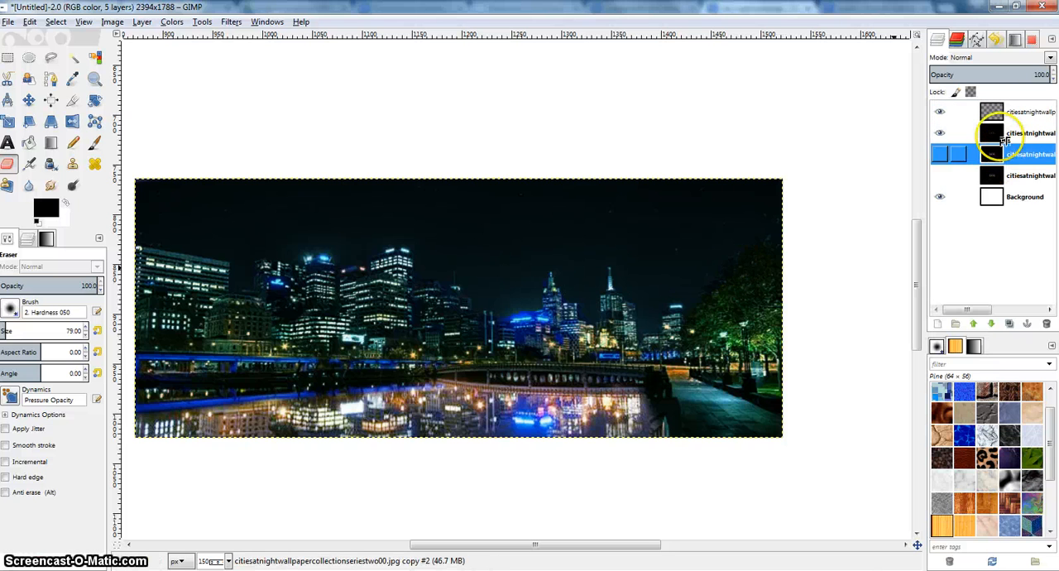
{"action": "left_click_drag", "start_coordinate": [1004, 149], "coordinate": [998, 105]}
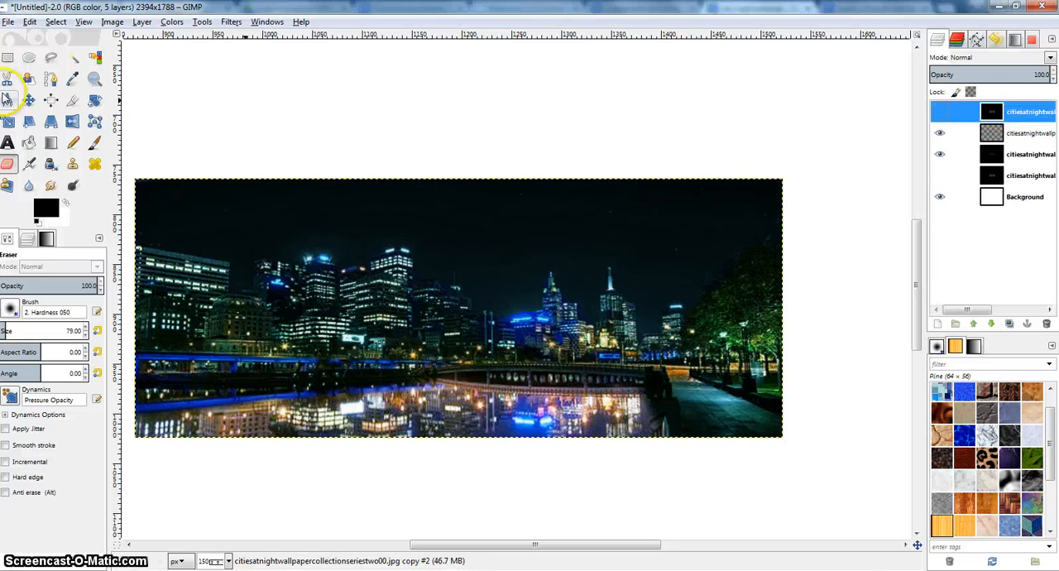
{"action": "left_click", "coordinate": [937, 112]}
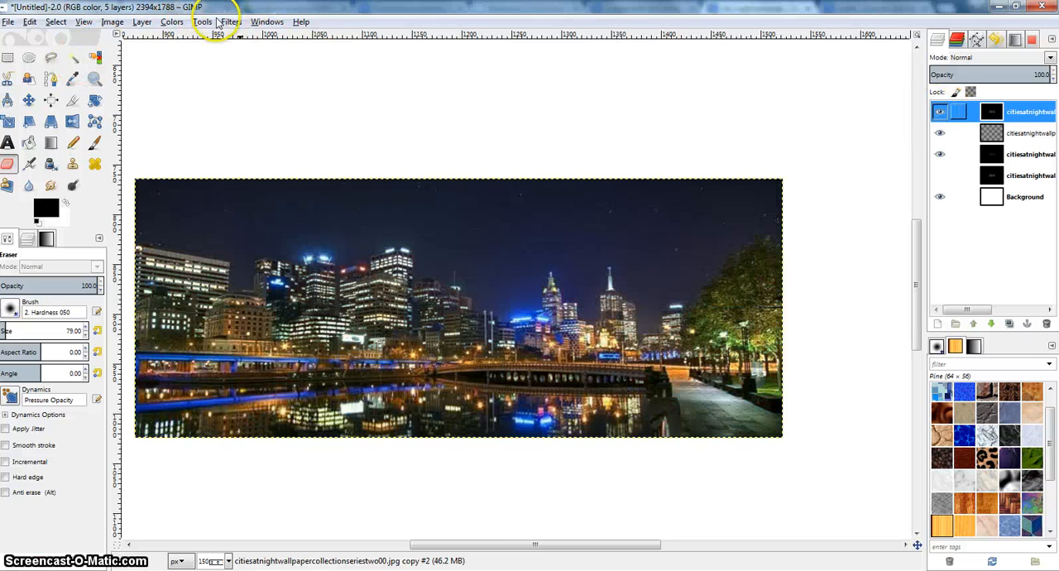
Step: Darken the new top copy to near black with Curves by pulling the bright end of the Value curve far down
{"action": "left_click", "coordinate": [172, 21]}
{"action": "left_click", "coordinate": [177, 134]}
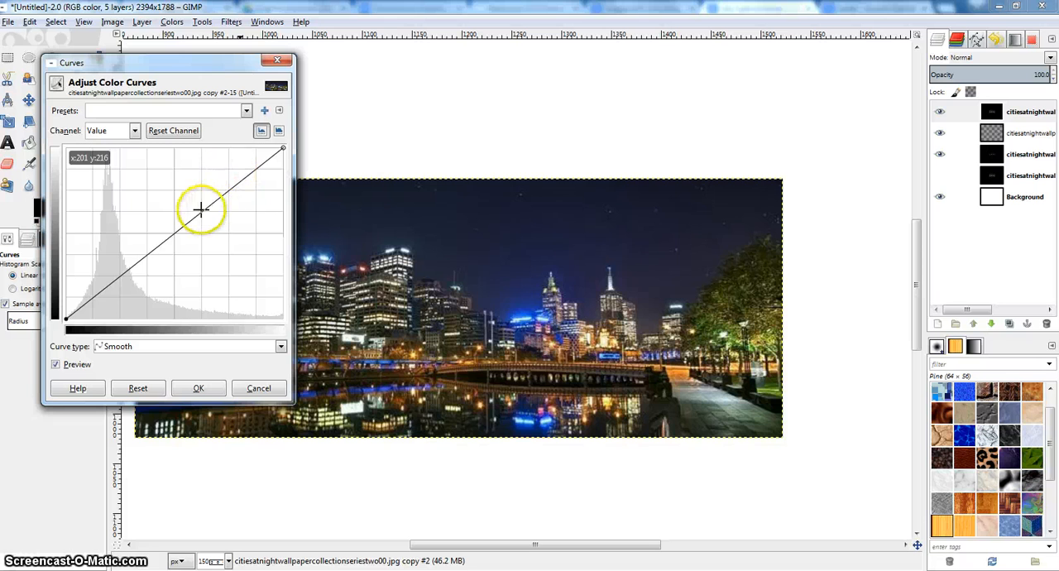
{"action": "left_click_drag", "start_coordinate": [201, 210], "coordinate": [283, 271]}
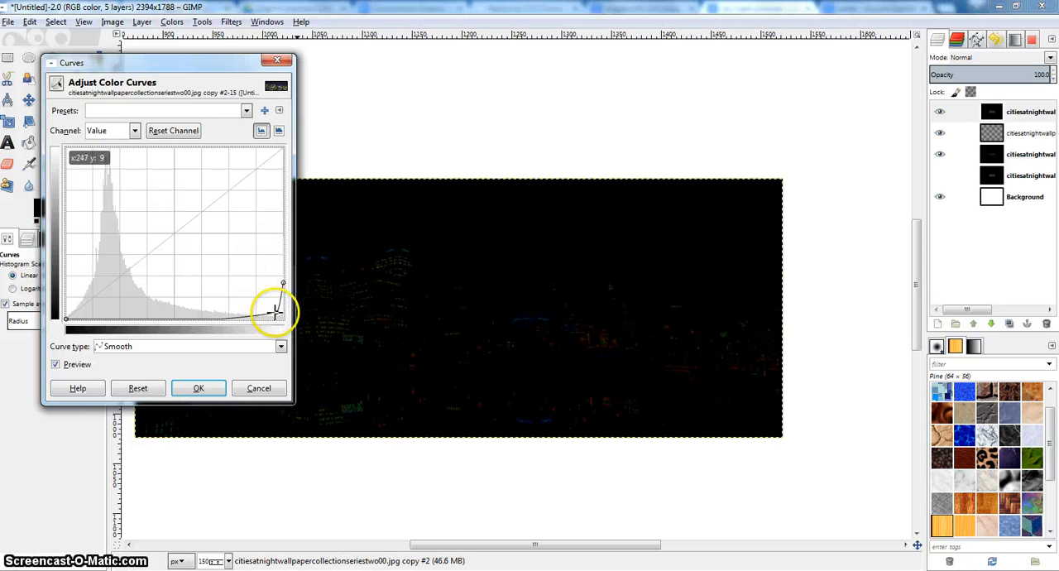
{"action": "left_click", "coordinate": [217, 392]}
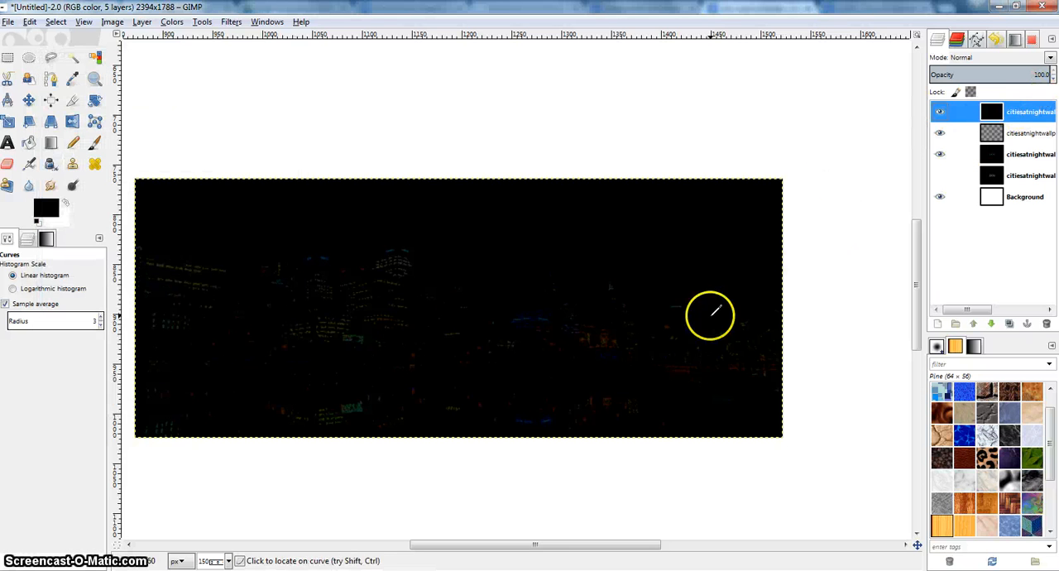
Step: Add an alpha channel to the near-black copy and erase its river, buildings and trees, keeping the black sky
{"action": "left_click", "coordinate": [7, 164]}
{"action": "left_click_drag", "start_coordinate": [691, 422], "coordinate": [451, 419]}
{"action": "right_click", "coordinate": [1005, 120]}
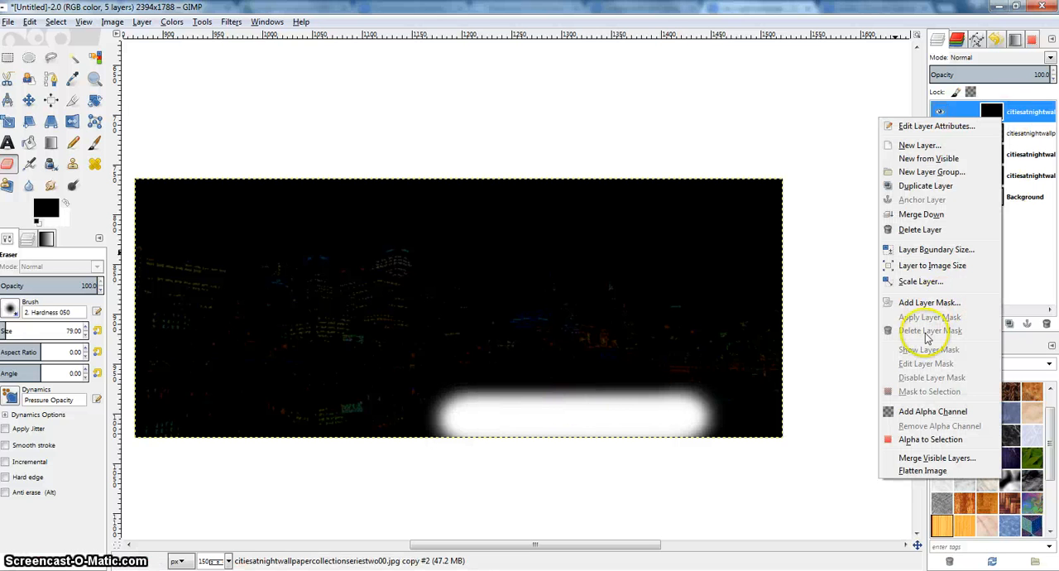
{"action": "left_click", "coordinate": [909, 411]}
{"action": "mouse_move", "coordinate": [760, 412]}
{"action": "left_mouse_down"}
{"action": "mouse_move", "coordinate": [117, 412]}
{"action": "mouse_move", "coordinate": [133, 361]}
{"action": "mouse_move", "coordinate": [759, 363]}
{"action": "mouse_move", "coordinate": [296, 355]}
{"action": "mouse_move", "coordinate": [173, 338]}
{"action": "mouse_move", "coordinate": [159, 281]}
{"action": "mouse_move", "coordinate": [298, 309]}
{"action": "mouse_move", "coordinate": [320, 293]}
{"action": "mouse_move", "coordinate": [355, 305]}
{"action": "mouse_move", "coordinate": [393, 278]}
{"action": "mouse_move", "coordinate": [403, 334]}
{"action": "mouse_move", "coordinate": [568, 336]}
{"action": "mouse_move", "coordinate": [589, 350]}
{"action": "mouse_move", "coordinate": [583, 344]}
{"action": "mouse_move", "coordinate": [625, 339]}
{"action": "mouse_move", "coordinate": [651, 374]}
{"action": "mouse_move", "coordinate": [740, 336]}
{"action": "mouse_move", "coordinate": [759, 307]}
{"action": "mouse_move", "coordinate": [730, 302]}
{"action": "mouse_move", "coordinate": [700, 321]}
{"action": "mouse_move", "coordinate": [764, 287]}
{"action": "left_mouse_up"}
{"action": "left_click", "coordinate": [960, 111]}
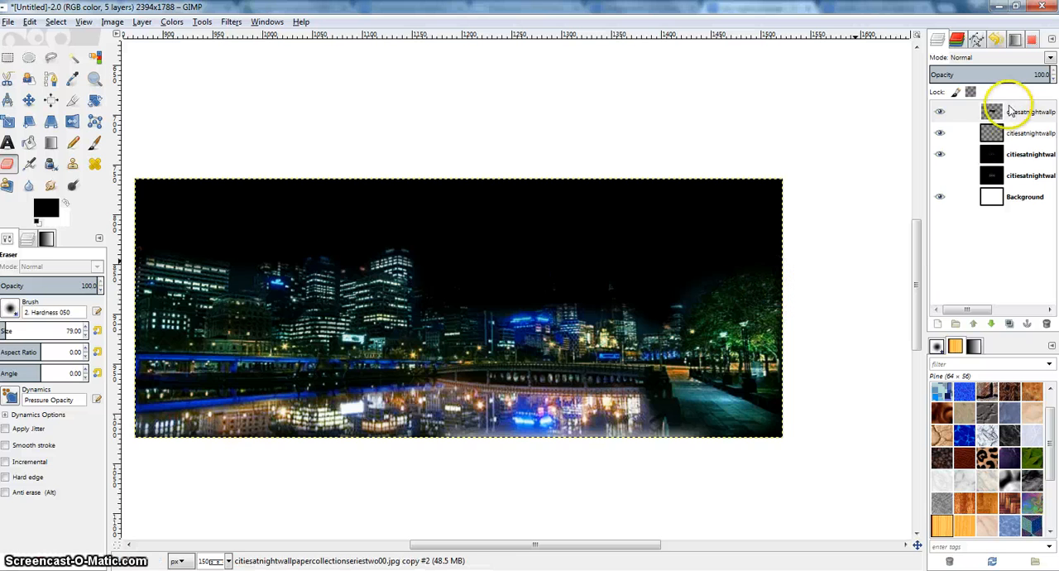
Step: Try brightening the partly erased black copy by raising its Value curve in Curves, cancel the adjustment and delete that layer
{"action": "left_click", "coordinate": [170, 22]}
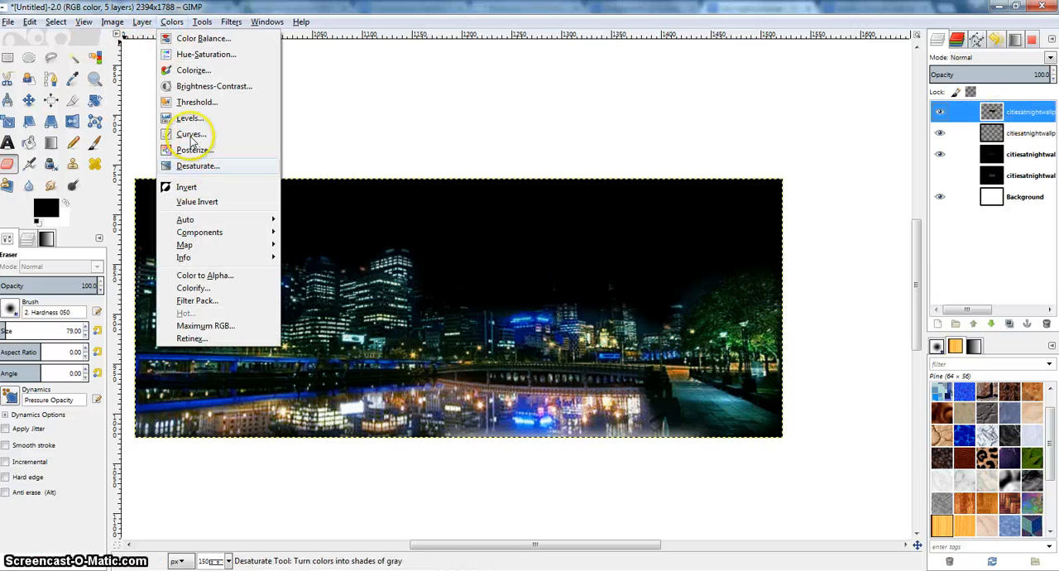
{"action": "left_click", "coordinate": [185, 133]}
{"action": "left_click_drag", "start_coordinate": [174, 230], "coordinate": [141, 220]}
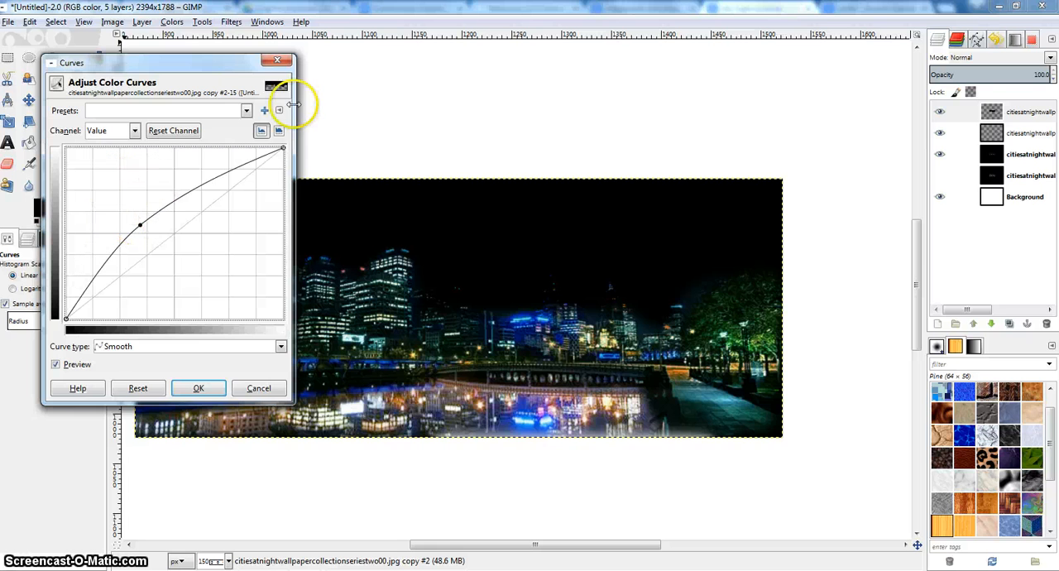
{"action": "left_click", "coordinate": [277, 60]}
{"action": "left_click", "coordinate": [982, 114]}
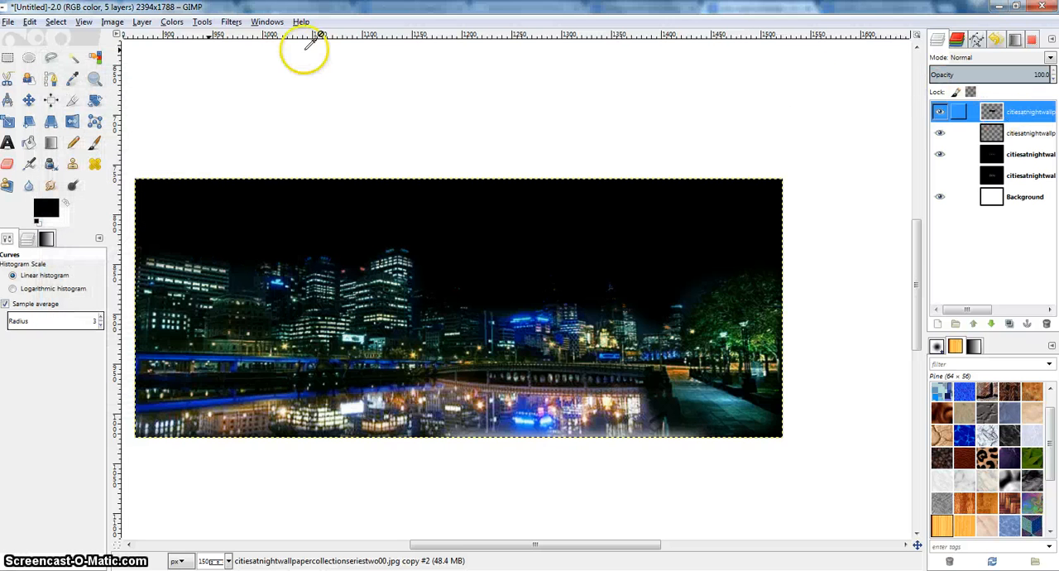
{"action": "left_click", "coordinate": [172, 25]}
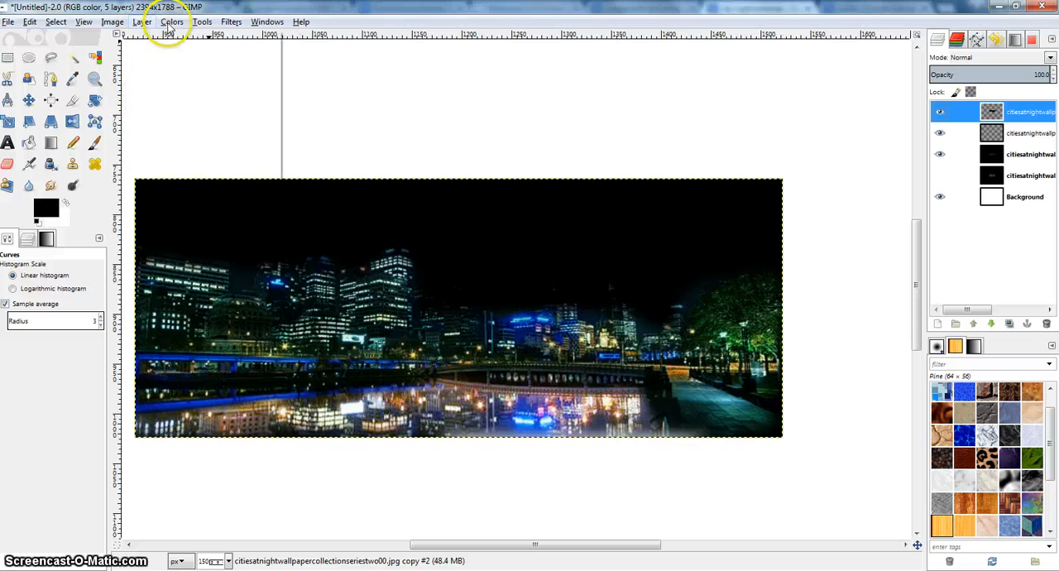
{"action": "left_click", "coordinate": [170, 25]}
{"action": "left_click", "coordinate": [182, 116]}
{"action": "left_click_drag", "start_coordinate": [184, 220], "coordinate": [157, 200]}
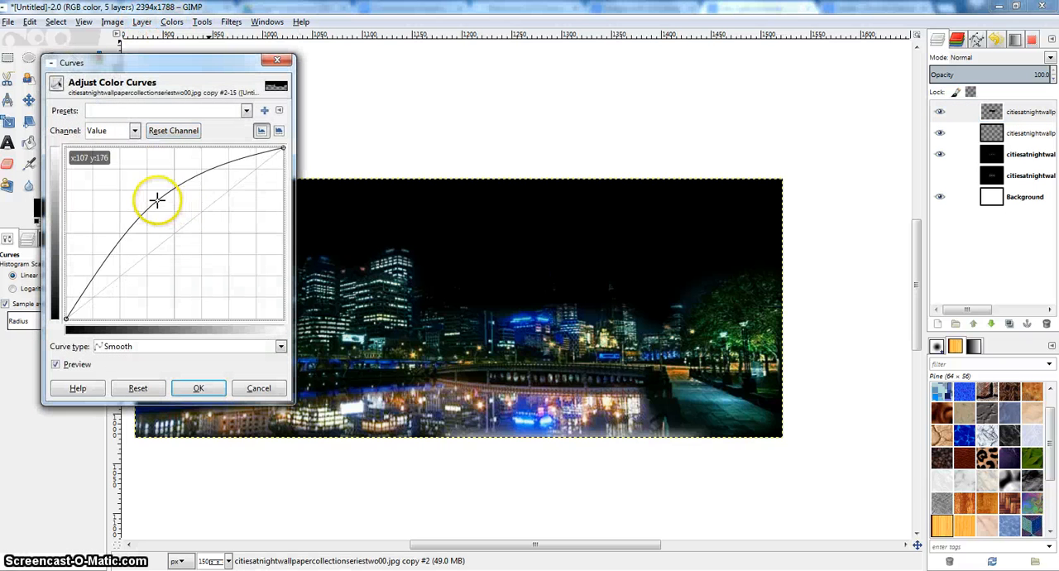
{"action": "left_click", "coordinate": [276, 61]}
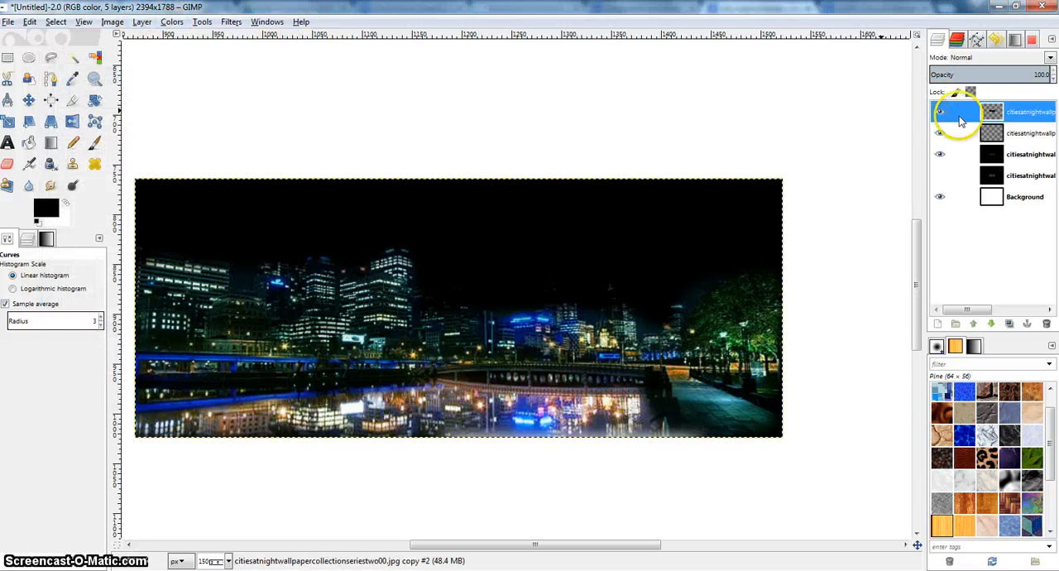
{"action": "right_click", "coordinate": [960, 120]}
{"action": "left_click", "coordinate": [934, 225]}
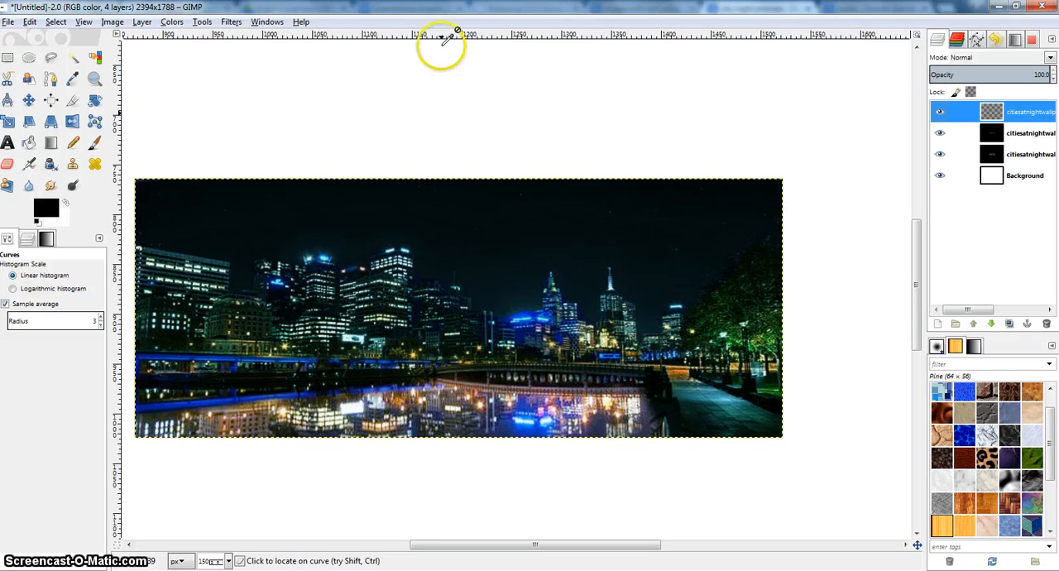
{"action": "left_click", "coordinate": [202, 22]}
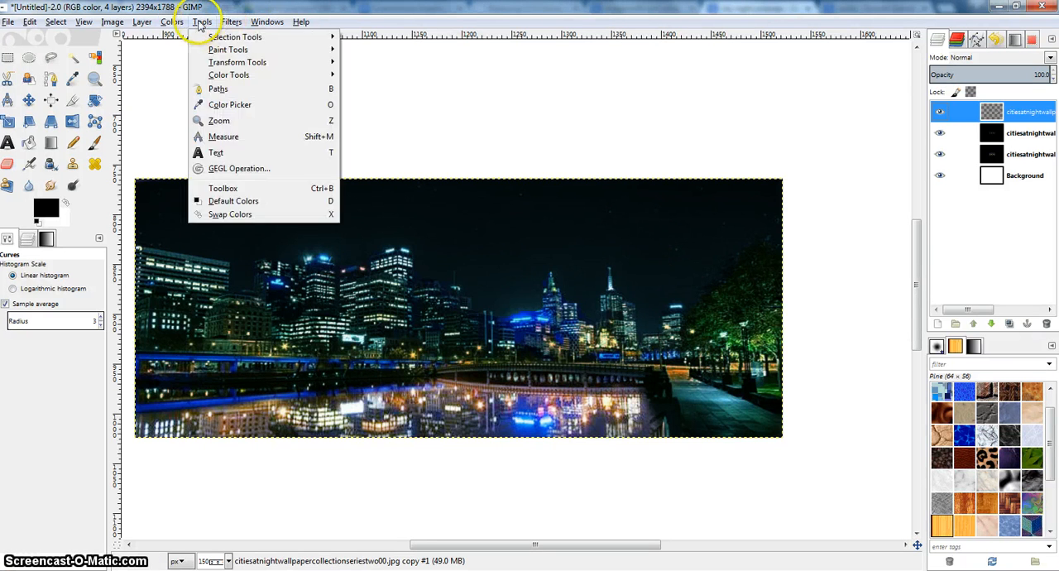
{"action": "left_click", "coordinate": [176, 22]}
{"action": "left_click", "coordinate": [179, 24]}
{"action": "left_click", "coordinate": [178, 23]}
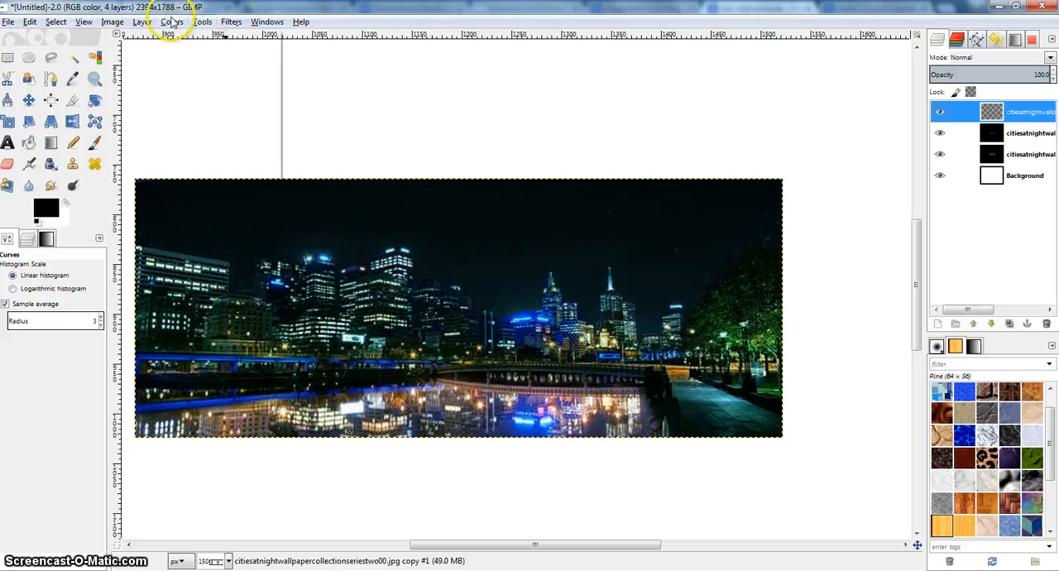
{"action": "left_click", "coordinate": [169, 21]}
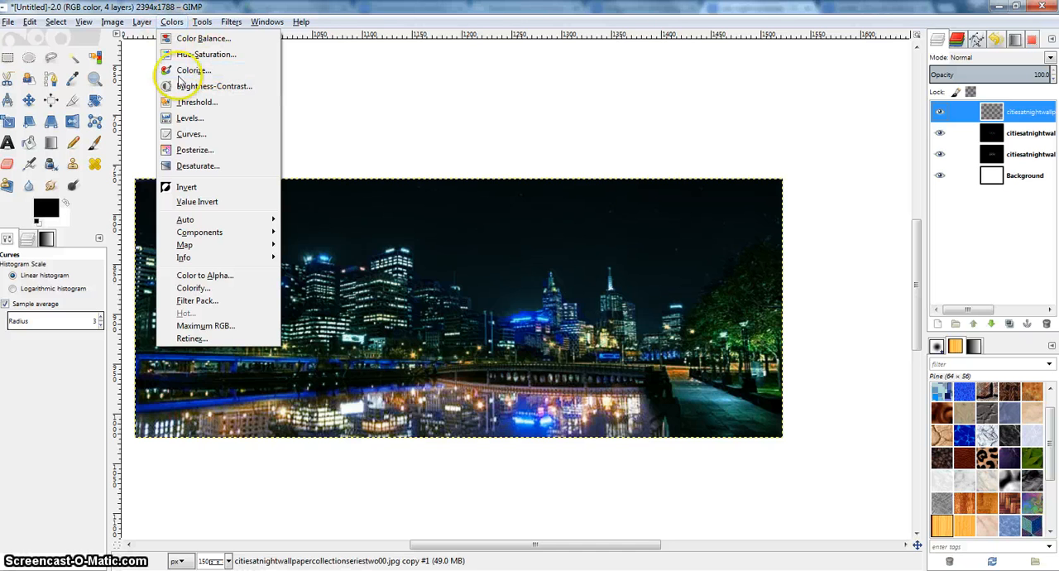
{"action": "left_click", "coordinate": [5, 23]}
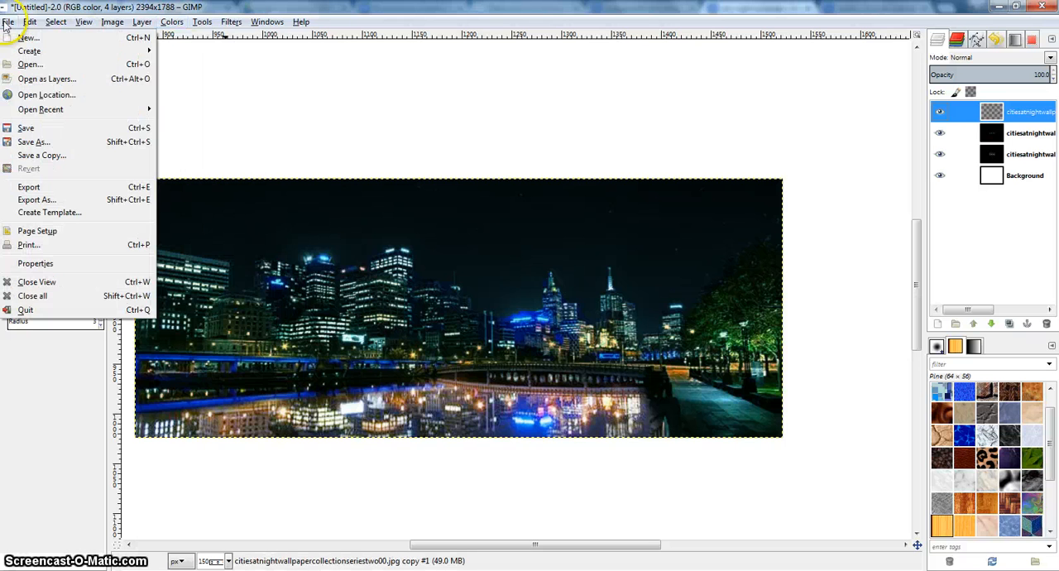